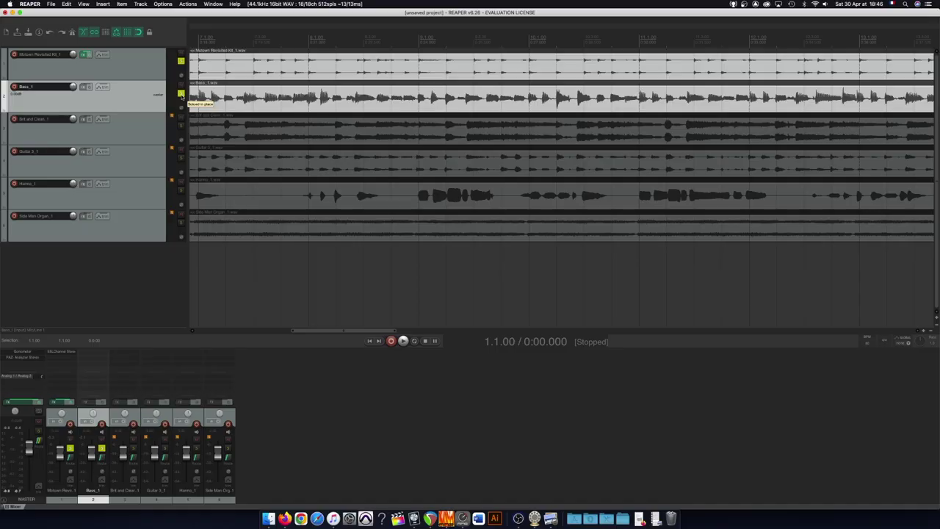
Step: Unsolo the Bass_1 track and play the drum kit on its own with its SSLChannel Stereo plugin open and the system volume raised
{"action": "left_click", "coordinate": [181, 93]}
{"action": "key", "text": "space"}
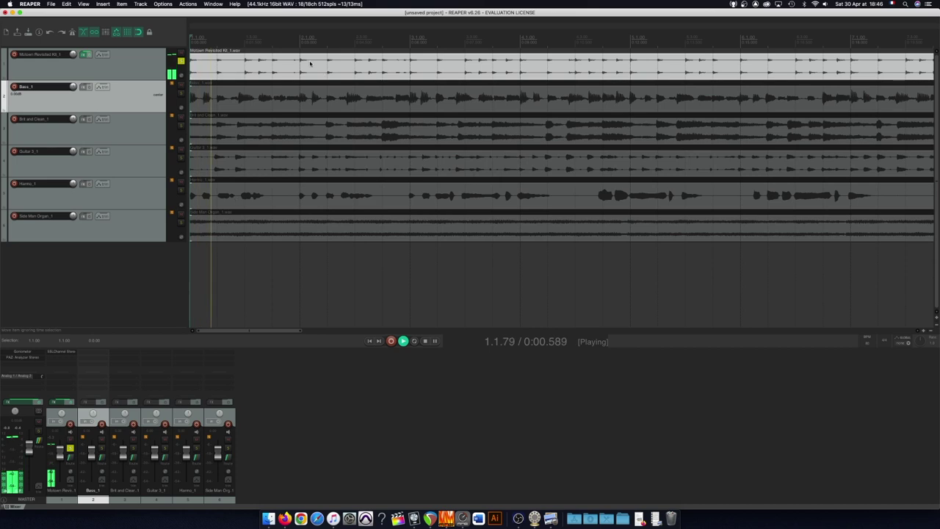
{"action": "key", "text": "XF86AudioRaiseVolume"}
{"action": "key", "text": "XF86AudioRaiseVolume"}
{"action": "key", "text": "XF86AudioRaiseVolume"}
{"action": "key", "text": "XF86AudioRaiseVolume"}
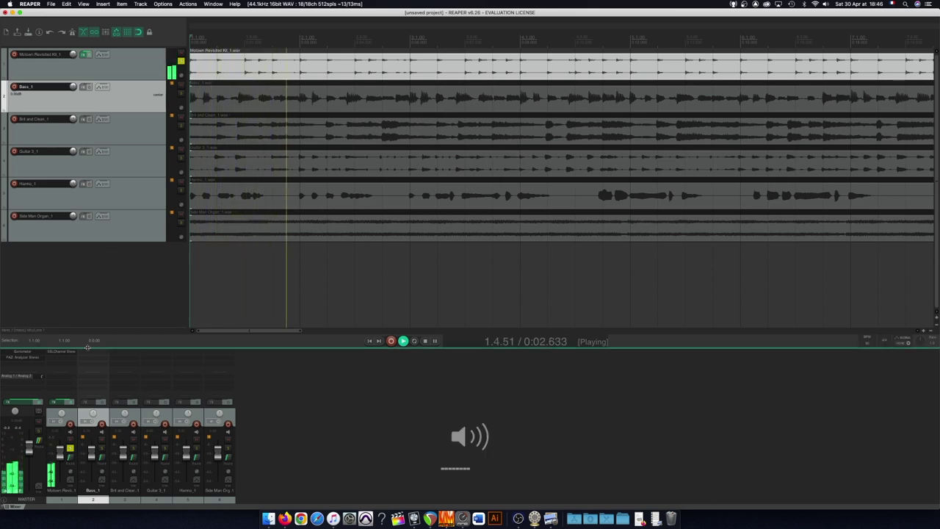
{"action": "left_click", "coordinate": [66, 353]}
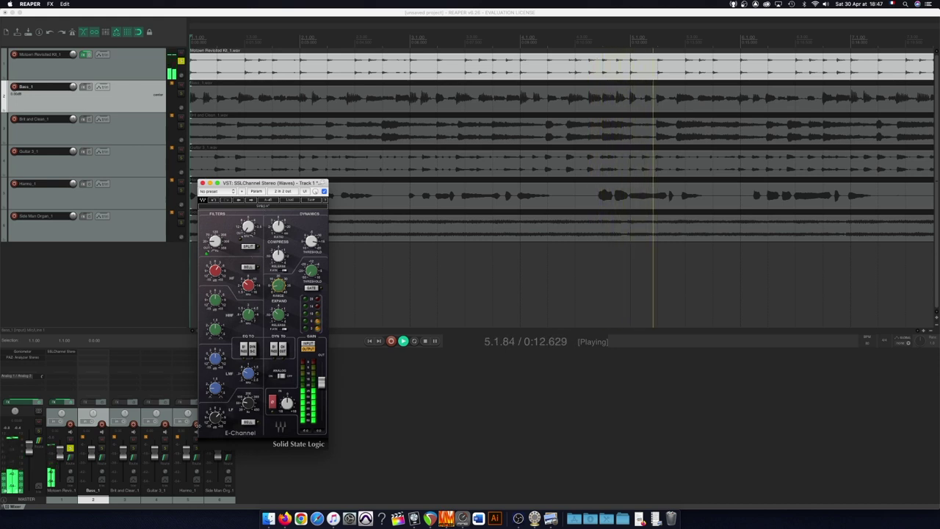
Step: Solo Bass_1 alongside the drums, add the SSLGChannel Mono (Waves) plugin to it, and place its window beside the drum channel plugin
{"action": "left_click", "coordinate": [102, 449]}
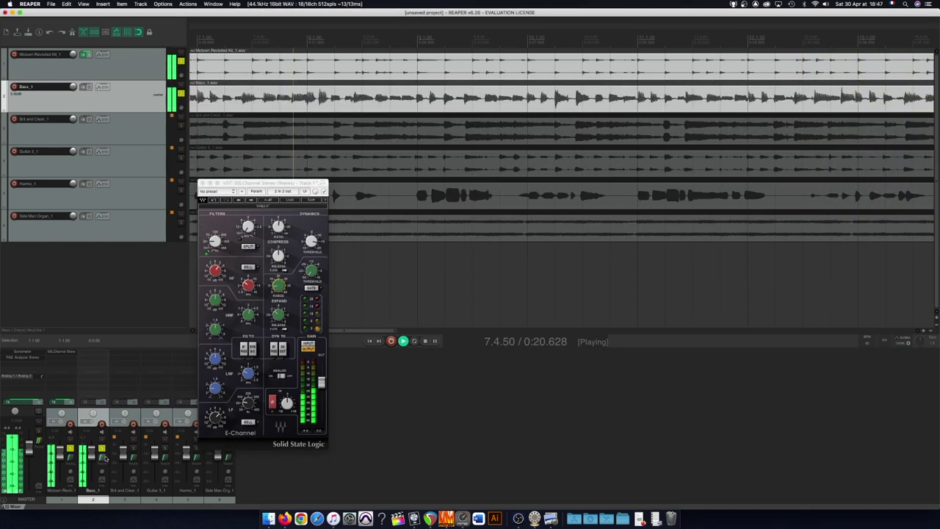
{"action": "right_click", "coordinate": [84, 354]}
{"action": "mouse_move", "coordinate": [110, 362]}
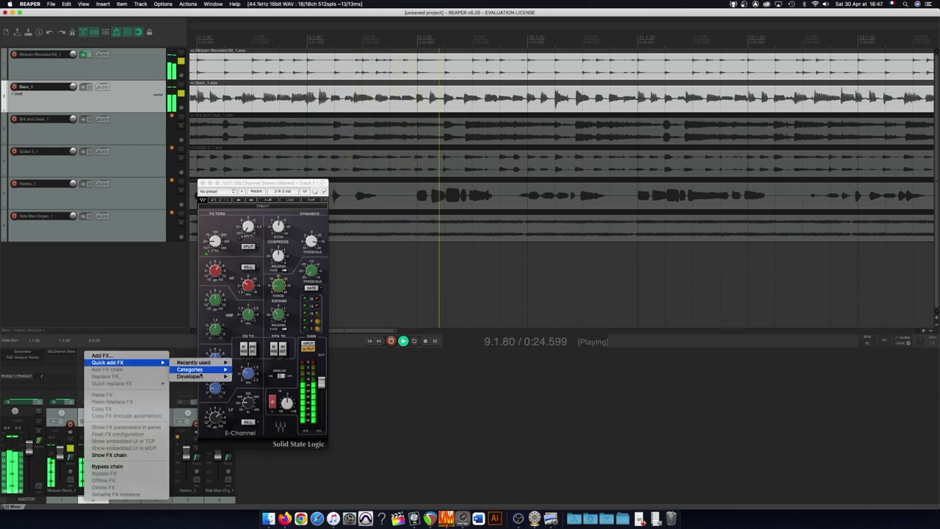
{"action": "mouse_move", "coordinate": [195, 363]}
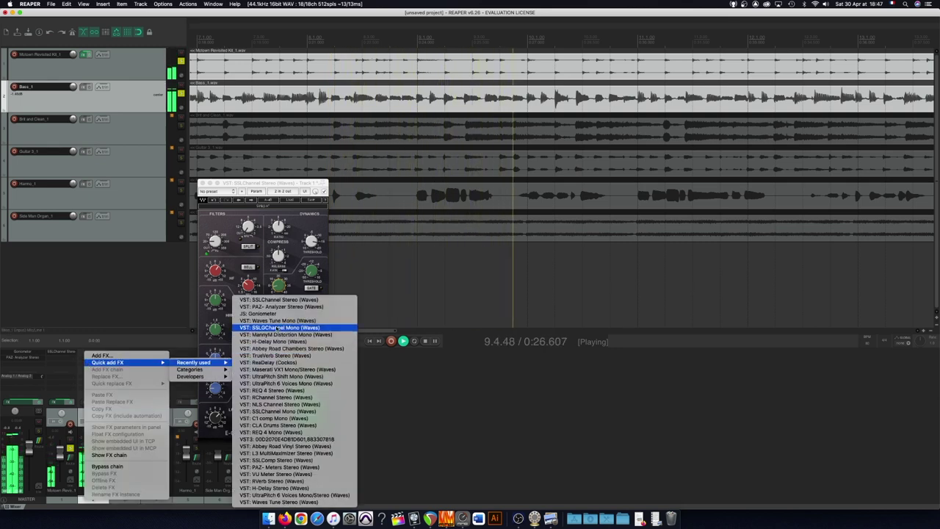
{"action": "left_click", "coordinate": [276, 328]}
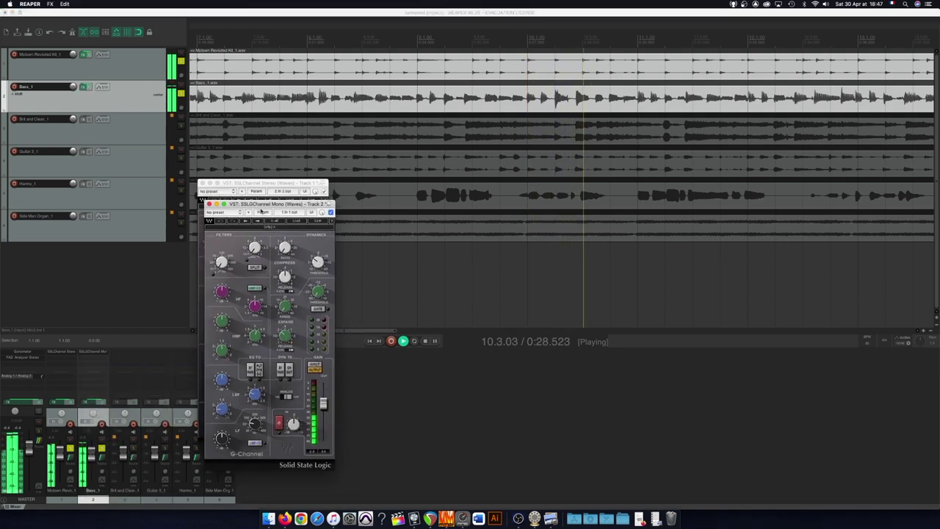
{"action": "left_click_drag", "start_coordinate": [279, 203], "coordinate": [423, 188]}
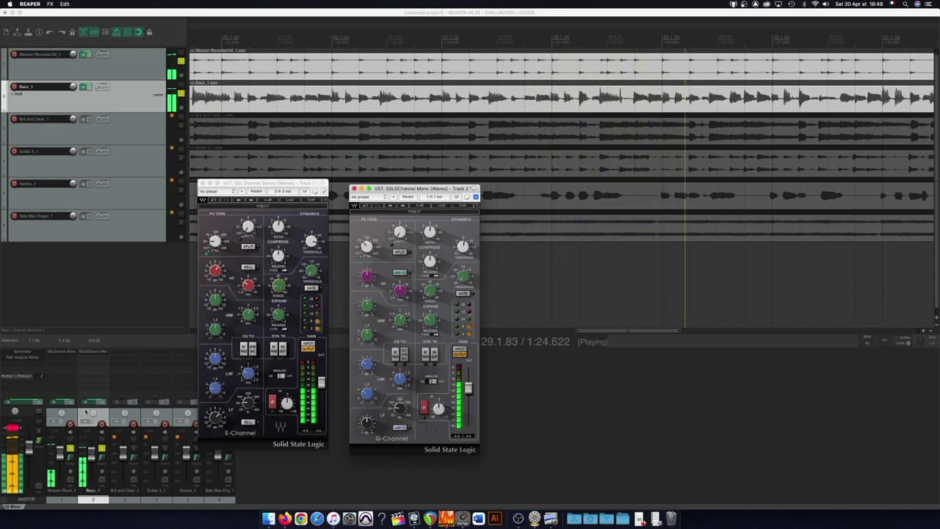
Step: Lower the Bass_1 fader to about -1.5 dB and the Brit and Clean guitar fader to about -5.9 dB, soloing the guitar during adjustment
{"action": "left_click", "coordinate": [84, 463]}
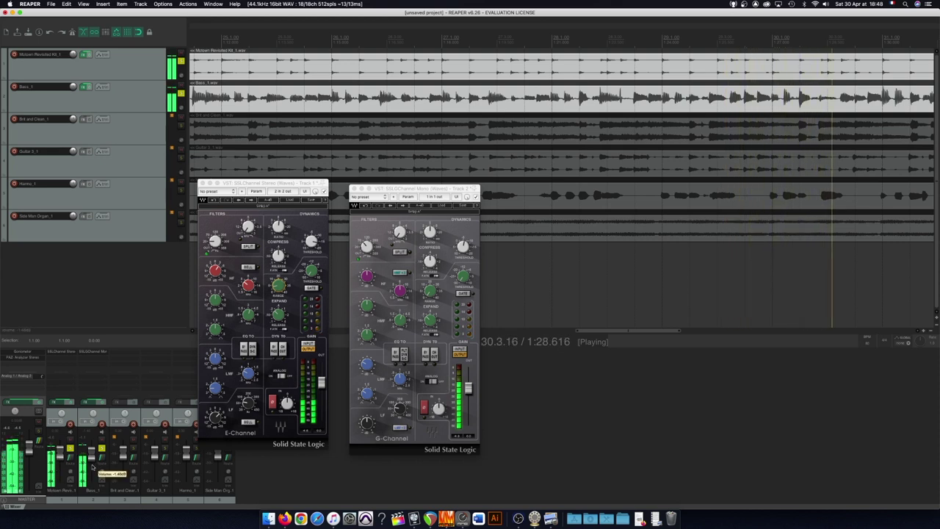
{"action": "left_click", "coordinate": [133, 450]}
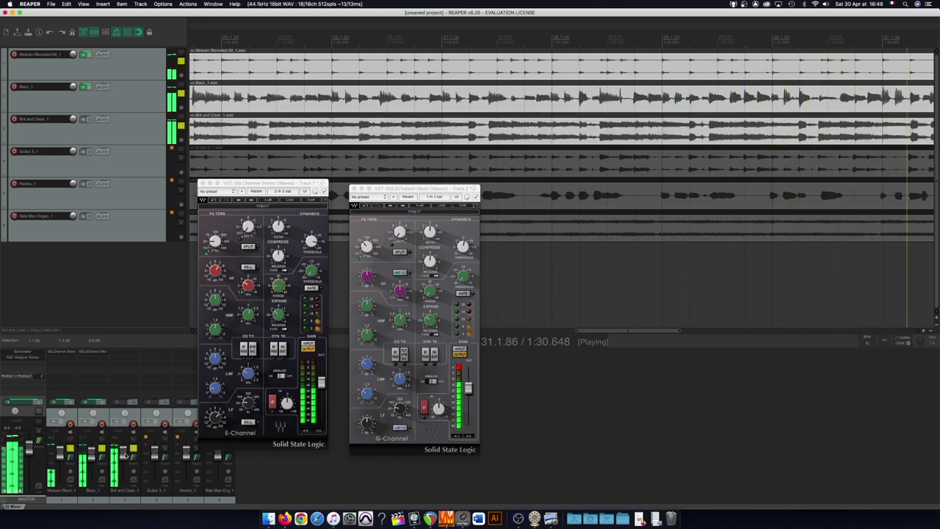
{"action": "mouse_move", "coordinate": [123, 462]}
{"action": "left_mouse_down"}
{"action": "mouse_move", "coordinate": [121, 481]}
{"action": "mouse_move", "coordinate": [118, 461]}
{"action": "left_mouse_up"}
{"action": "left_click", "coordinate": [133, 449]}
{"action": "key", "text": "space"}
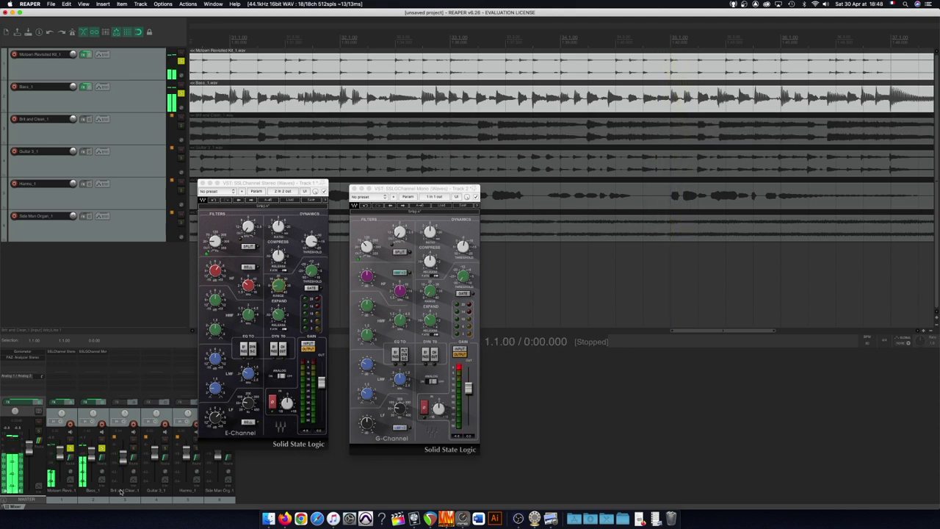
Step: Insert a new track after the Brit and Clean guitar track and name it "GTR 1"
{"action": "left_click", "coordinate": [125, 490]}
{"action": "key", "text": "super+t"}
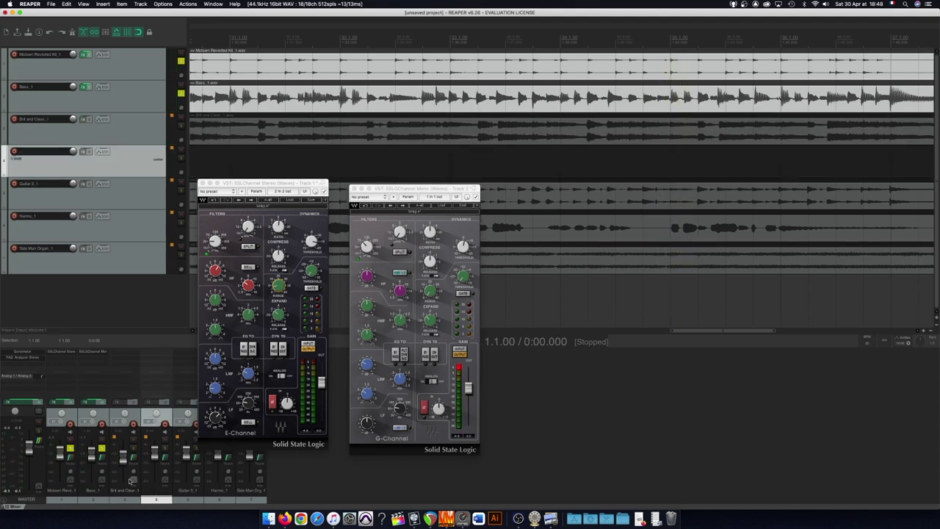
{"action": "double_click", "coordinate": [152, 492]}
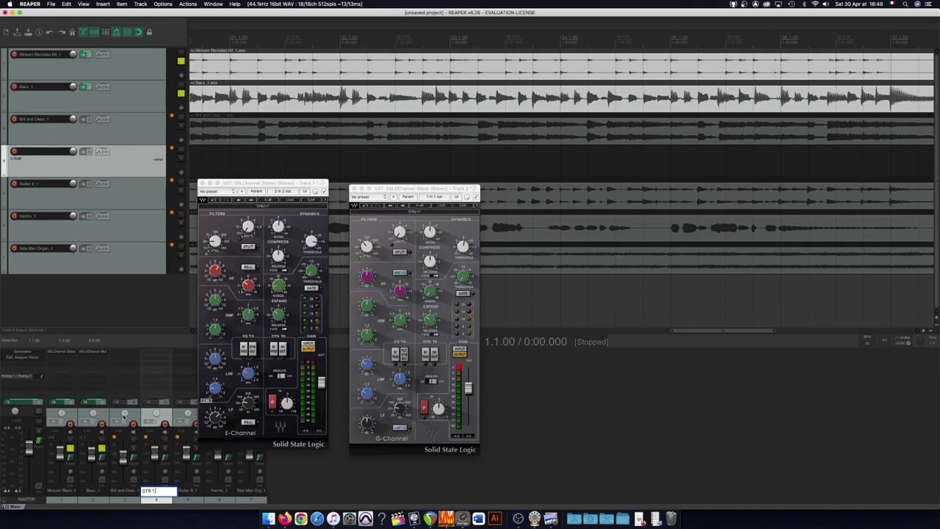
{"action": "key", "text": "Return"}
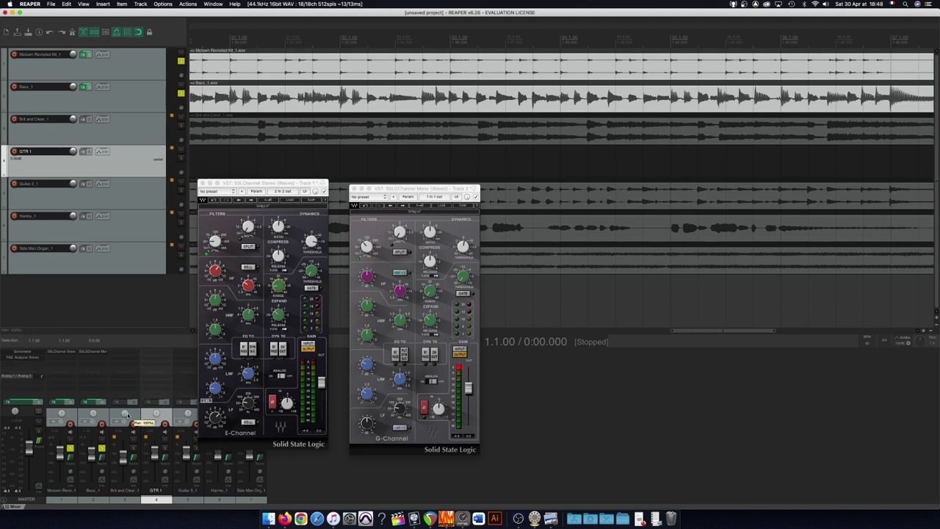
Step: Solo only the Brit and Clean guitar track and check its stereo image in the master track's Goniometer during playback
{"action": "left_click", "coordinate": [13, 358]}
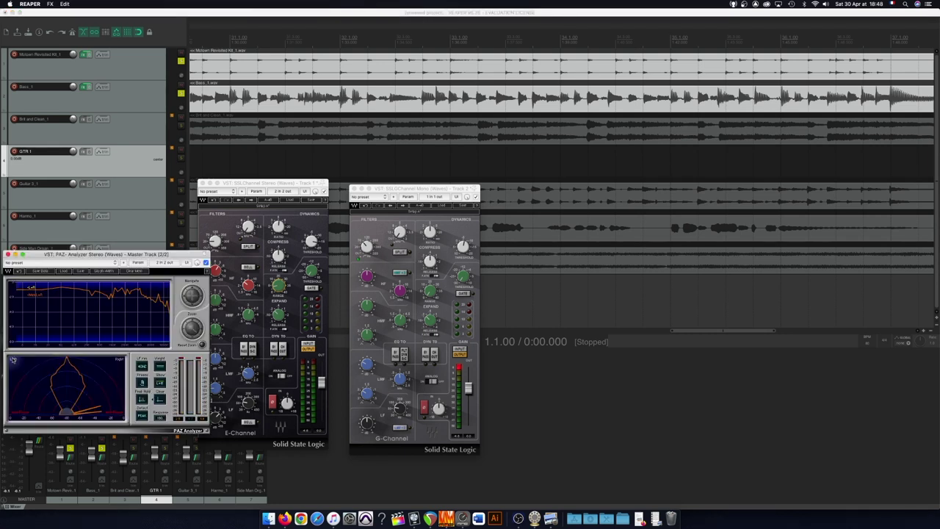
{"action": "left_click", "coordinate": [8, 255]}
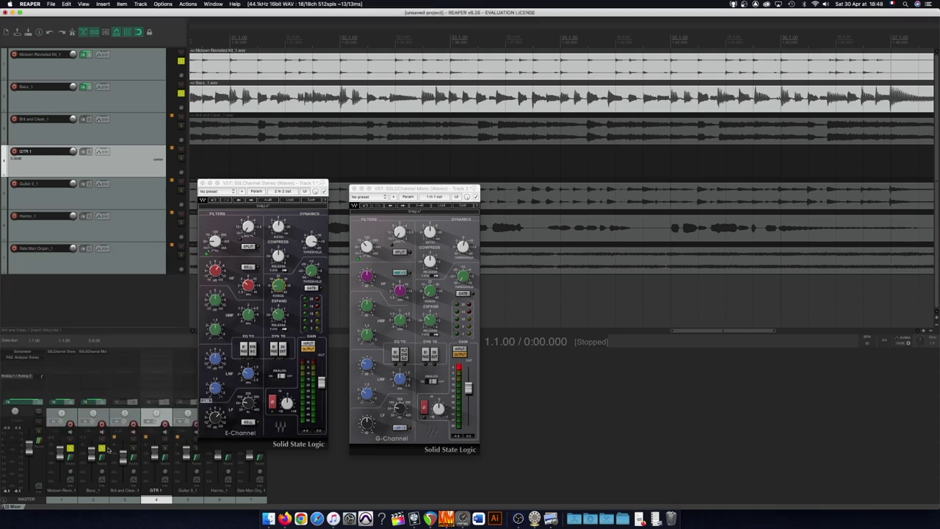
{"action": "left_click", "coordinate": [99, 449]}
{"action": "left_click", "coordinate": [71, 448]}
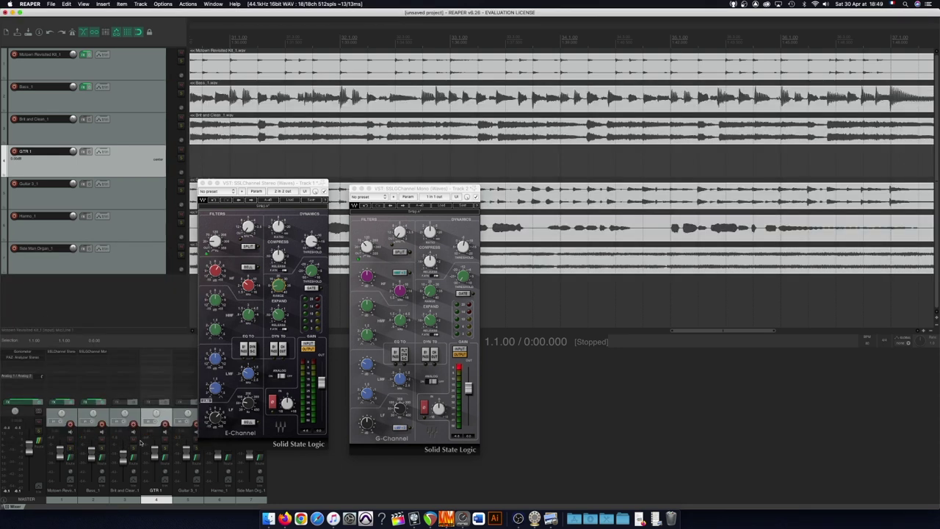
{"action": "left_click", "coordinate": [134, 449]}
{"action": "left_click", "coordinate": [31, 352]}
{"action": "key", "text": "space"}
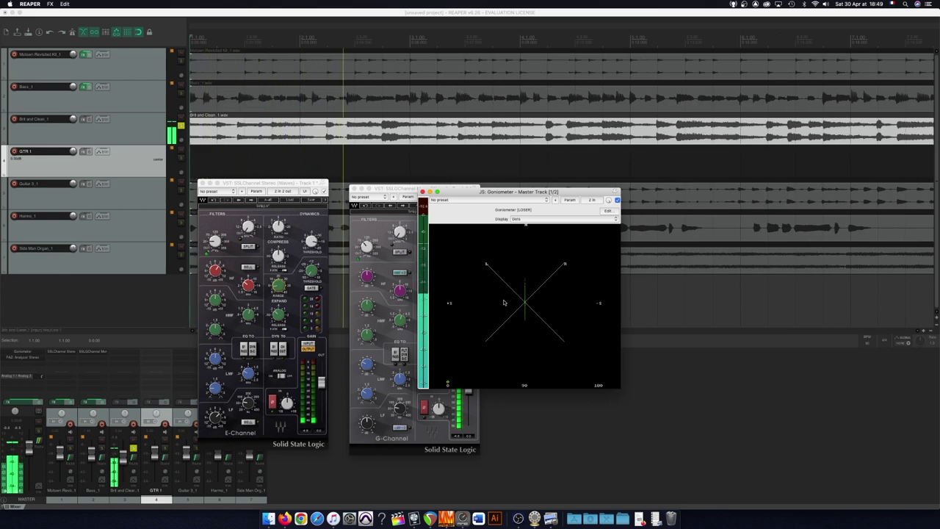
{"action": "key", "text": "space"}
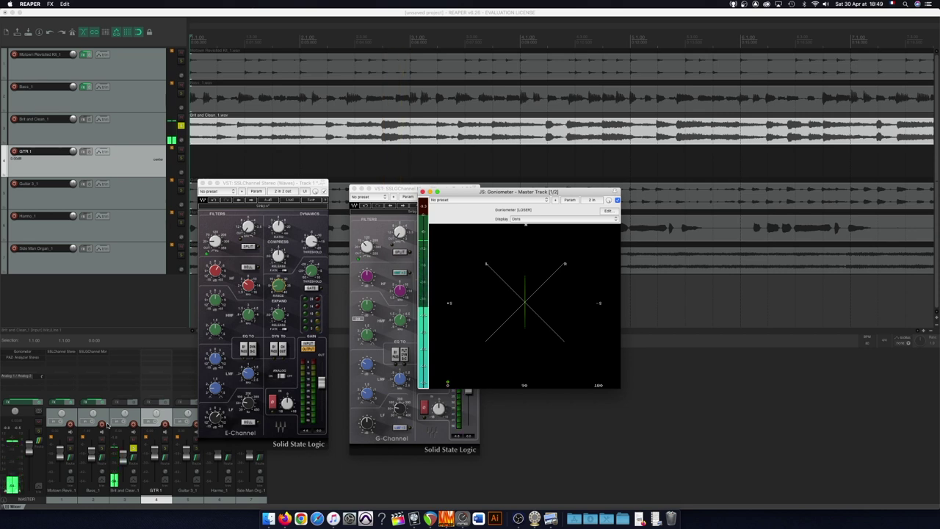
Step: Play the soloed guitar with the Goniometer open and move its pan to examine how the stereo image responds
{"action": "left_click", "coordinate": [423, 191]}
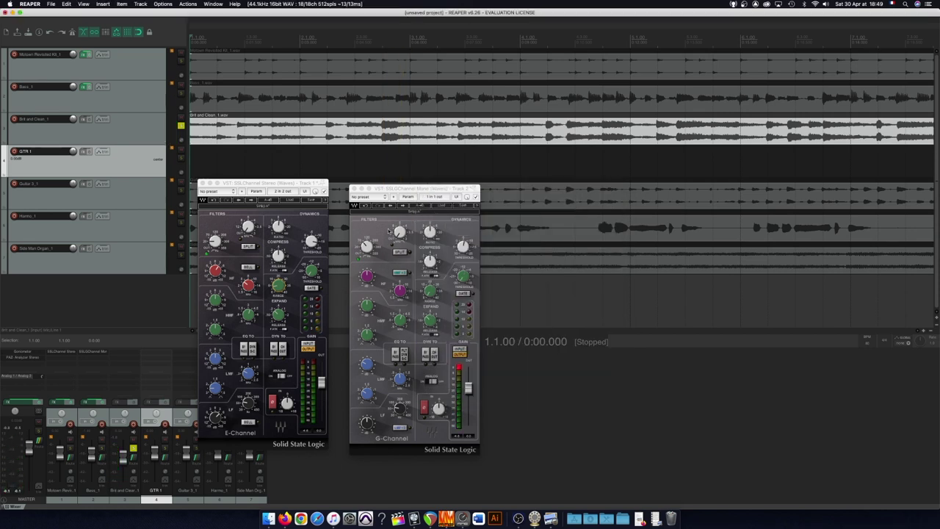
{"action": "key", "text": "space"}
{"action": "left_click", "coordinate": [23, 352]}
{"action": "left_click", "coordinate": [124, 414]}
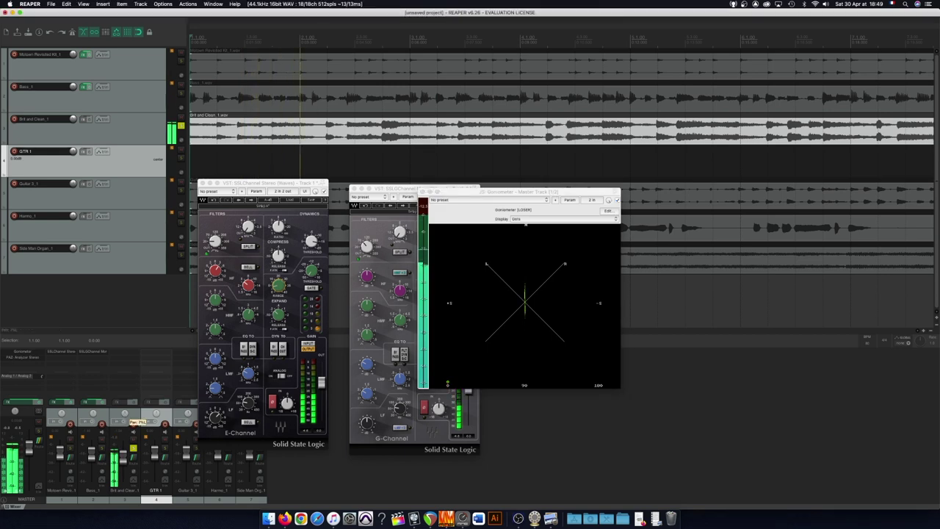
{"action": "mouse_move", "coordinate": [124, 414]}
{"action": "left_mouse_down"}
{"action": "mouse_move", "coordinate": [124, 423]}
{"action": "mouse_move", "coordinate": [124, 387]}
{"action": "left_mouse_up"}
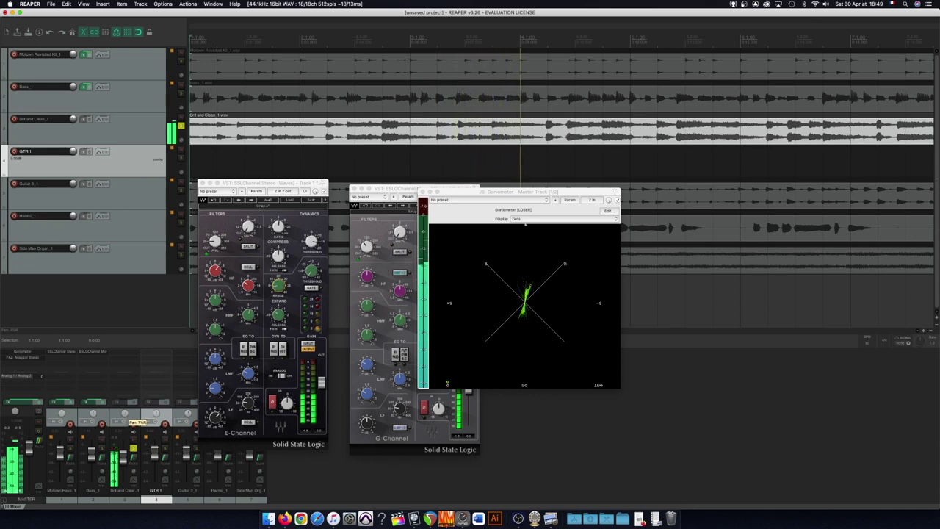
{"action": "double_click", "coordinate": [124, 416]}
{"action": "key", "text": "space"}
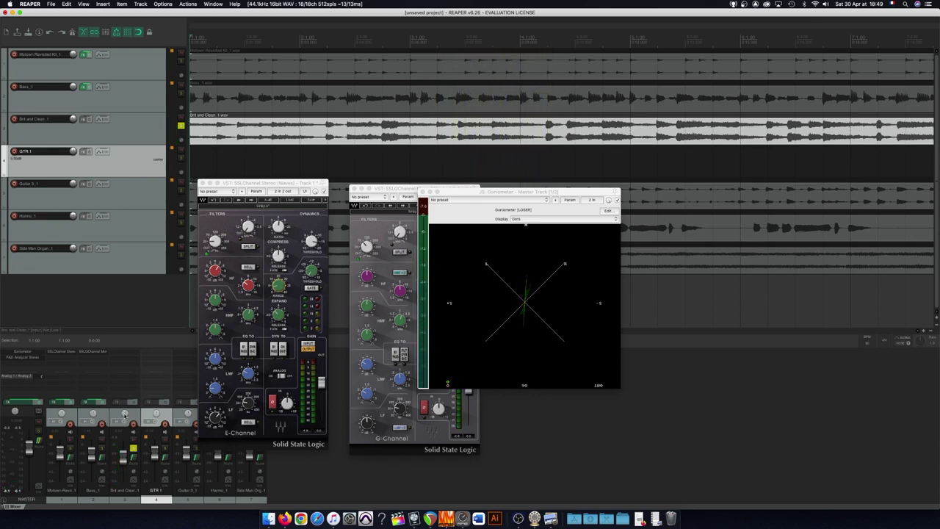
Step: Pan the GTR 1 track 100% right and rename it "GTR 1 R"
{"action": "key", "text": "space"}
{"action": "left_click_drag", "start_coordinate": [157, 413], "coordinate": [156, 411]}
{"action": "right_click", "coordinate": [155, 415]}
{"action": "left_click", "coordinate": [147, 413]}
{"action": "double_click", "coordinate": [160, 490]}
{"action": "type", "text": "R"}
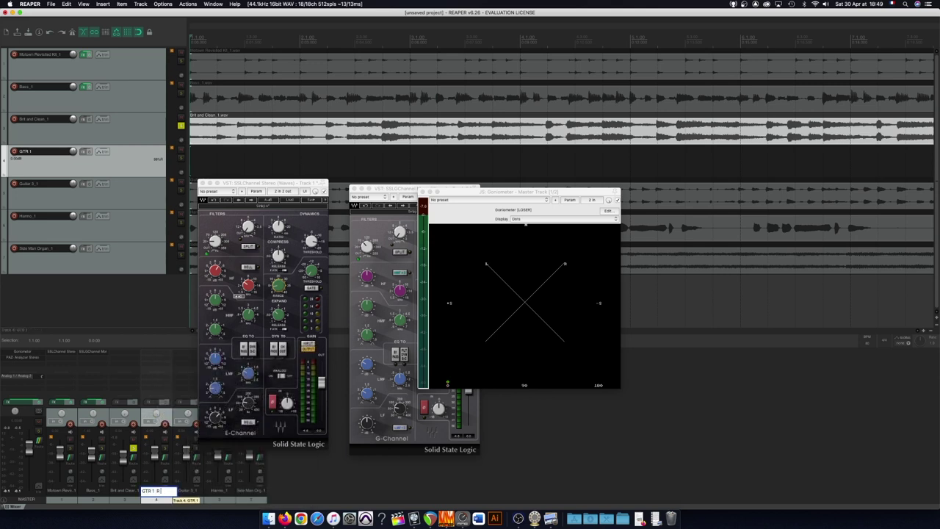
Step: Add the JS: Time Adjustment Delay effect to the GTR 1 R track and set its delay amount in milliseconds
{"action": "left_click", "coordinate": [152, 355]}
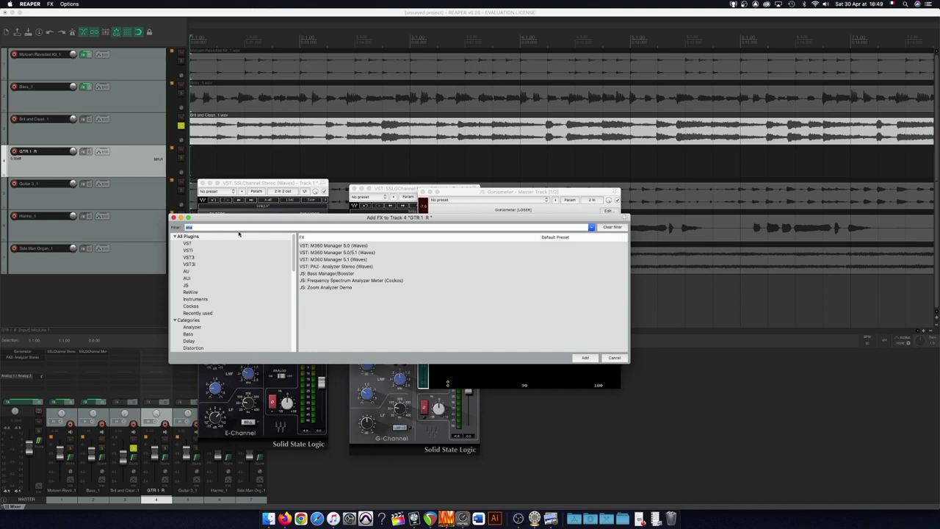
{"action": "type", "text": "e"}
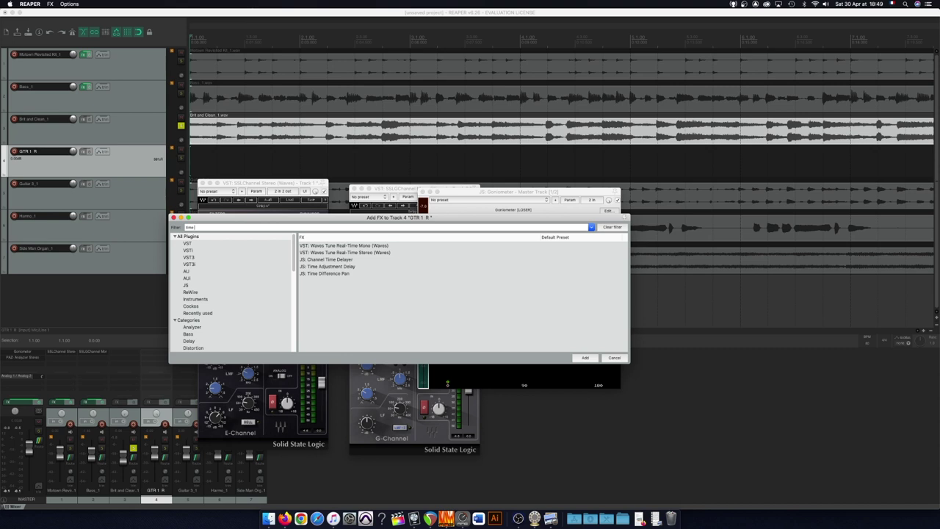
{"action": "double_click", "coordinate": [331, 267]}
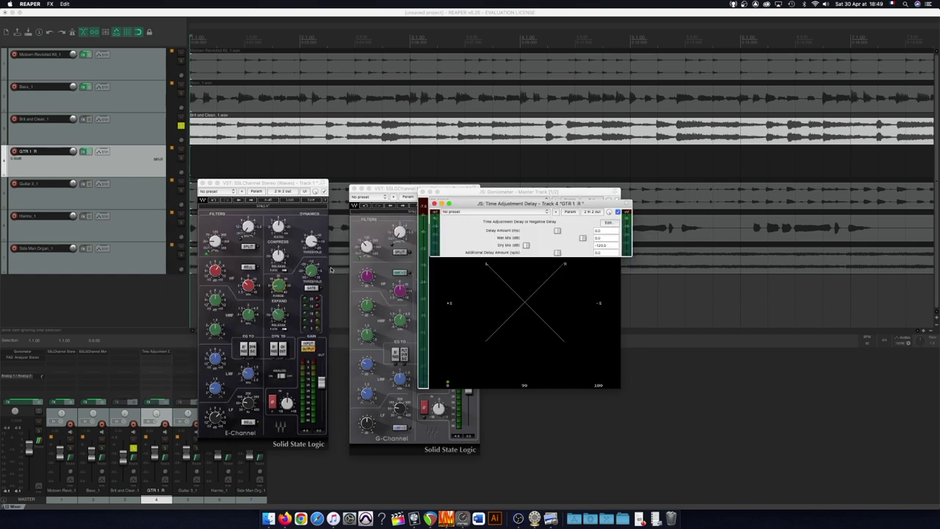
{"action": "left_click_drag", "start_coordinate": [501, 207], "coordinate": [495, 299]}
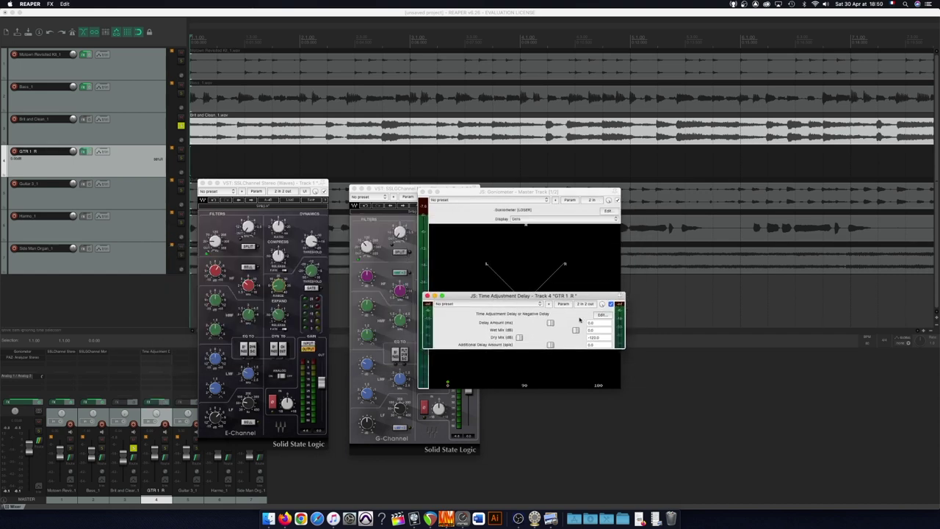
{"action": "left_click", "coordinate": [597, 323]}
{"action": "left_click", "coordinate": [427, 296]}
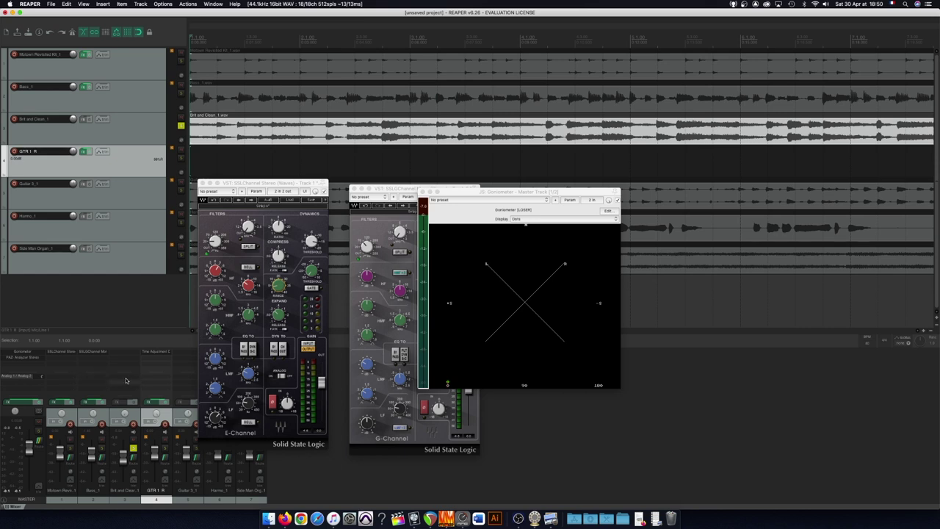
Step: Create a Pre-Fader (Post-FX) send from Brit and Clean to GTR 1 R and check the widened guitar in the Goniometer during playback
{"action": "left_click", "coordinate": [136, 394]}
{"action": "left_click", "coordinate": [191, 449]}
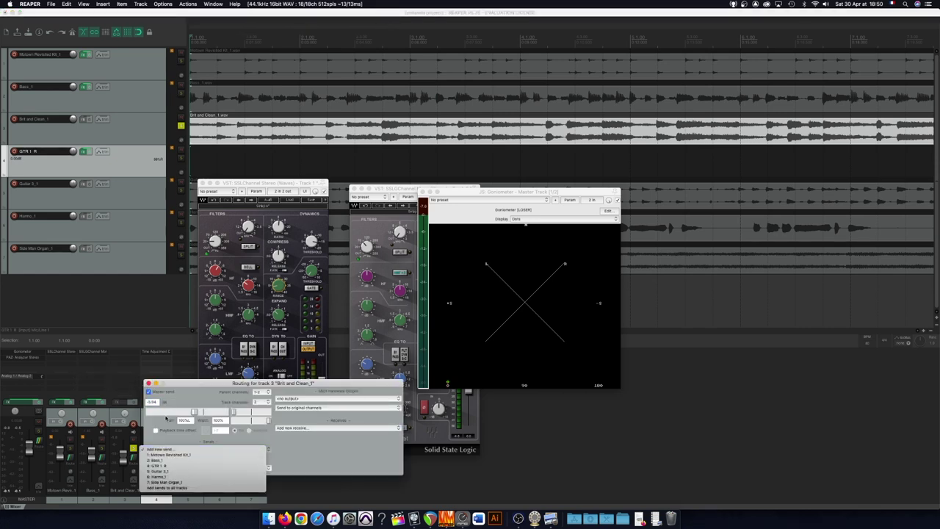
{"action": "left_click", "coordinate": [181, 468]}
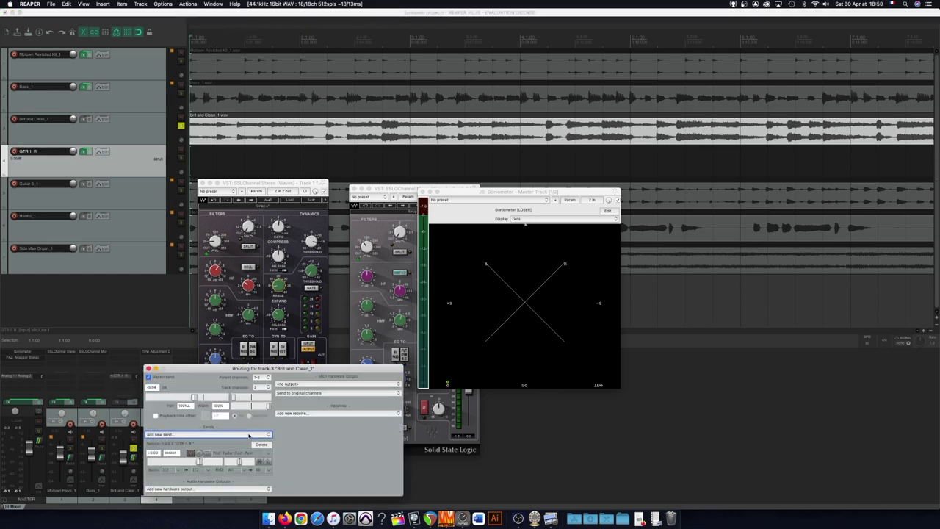
{"action": "left_click", "coordinate": [234, 454]}
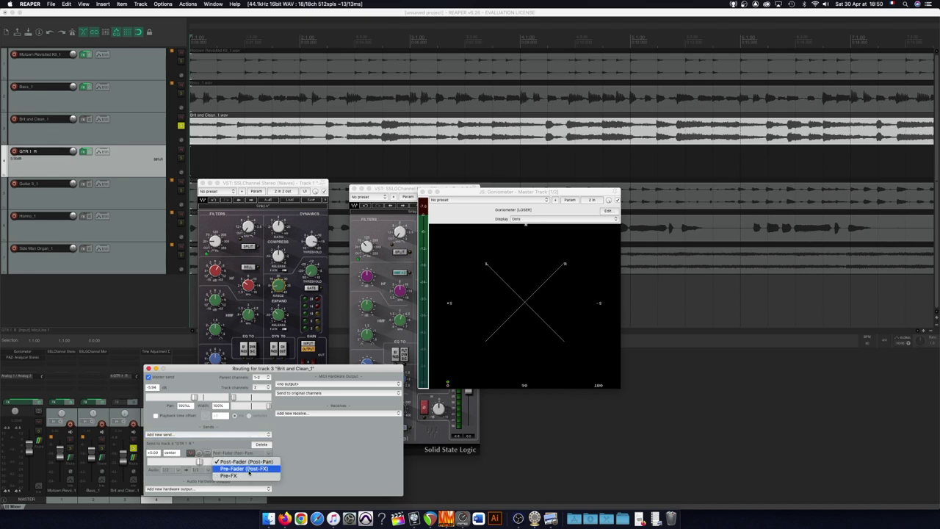
{"action": "left_click", "coordinate": [249, 469]}
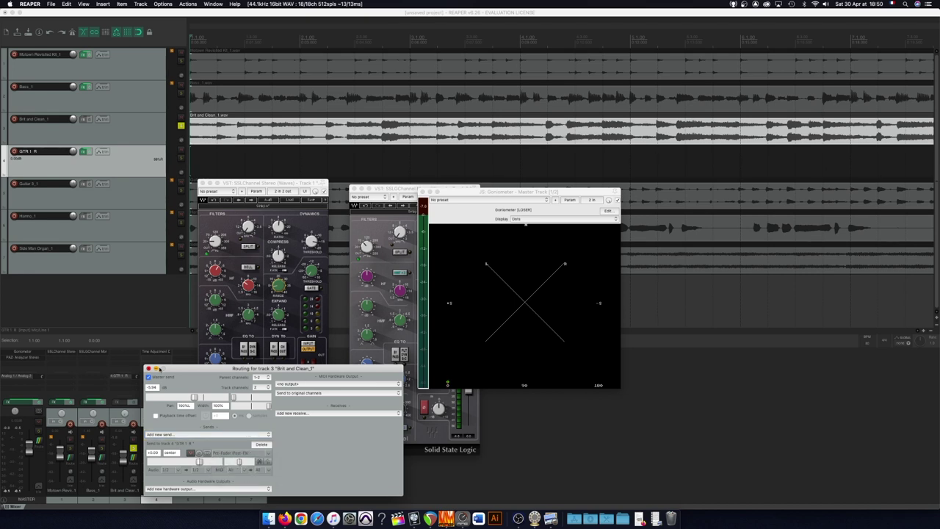
{"action": "left_click", "coordinate": [148, 369]}
{"action": "key", "text": "space"}
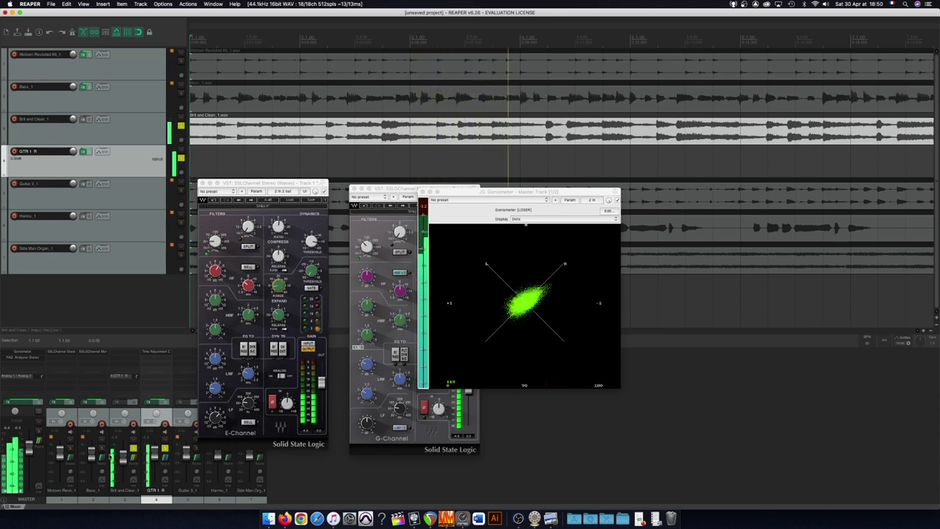
{"action": "key", "text": "space"}
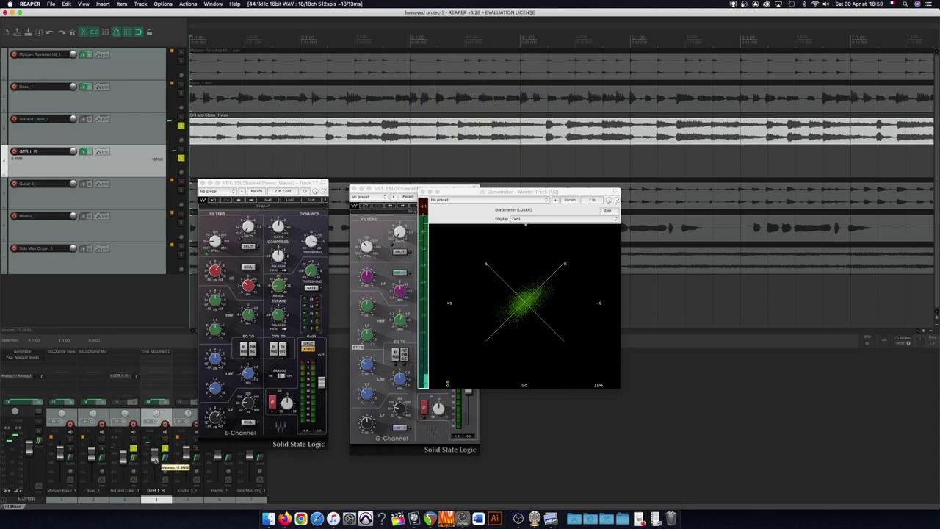
Step: Group the Brit and Clean and GTR 1 R tracks in Group 1 with all lead and follow parameters enabled
{"action": "left_click", "coordinate": [136, 501]}
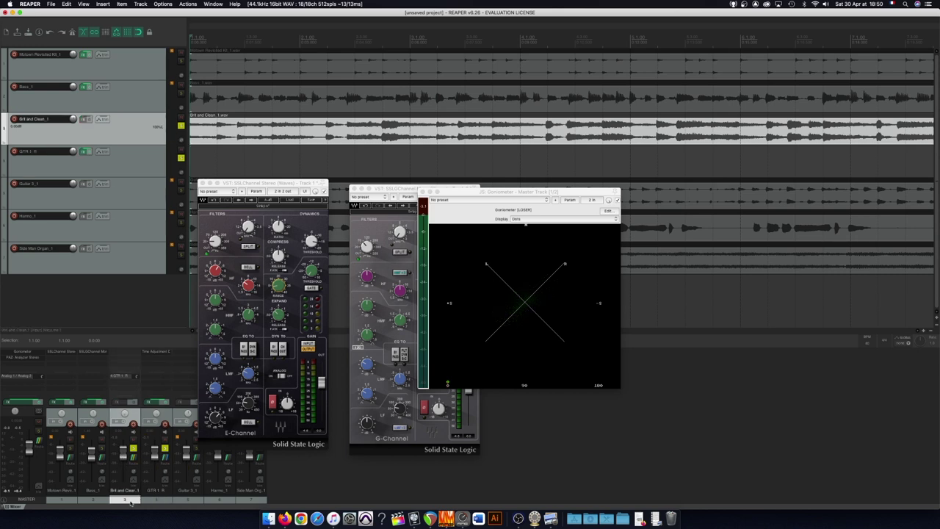
{"action": "left_click", "coordinate": [160, 500], "text": "shift"}
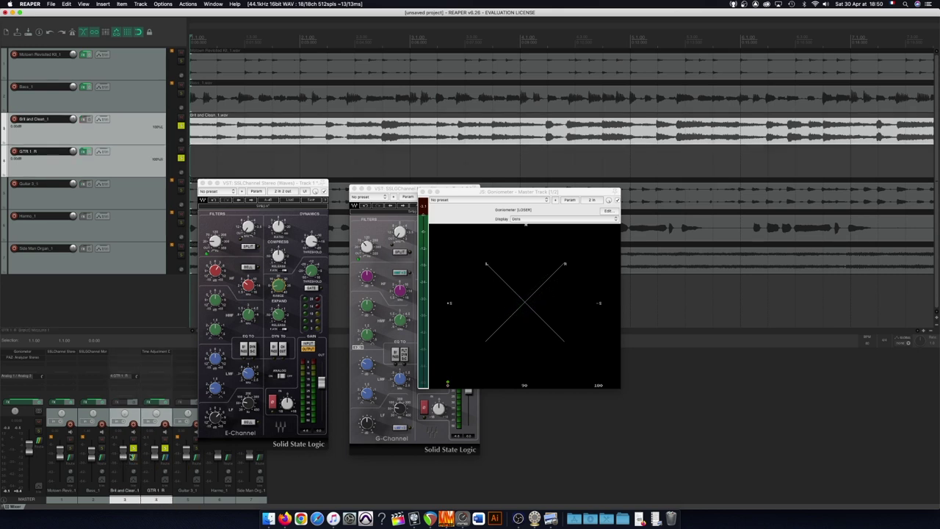
{"action": "key", "text": "shift+g"}
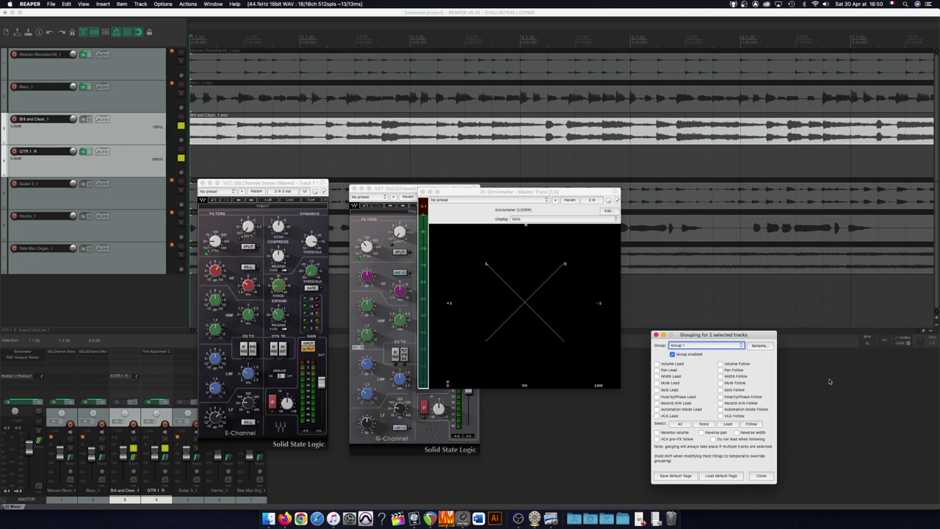
{"action": "left_click", "coordinate": [680, 424]}
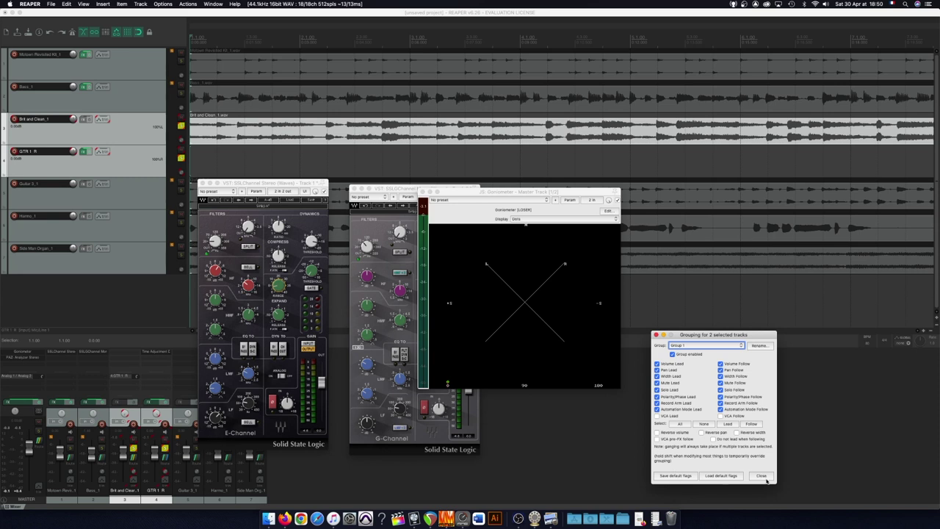
{"action": "left_click", "coordinate": [762, 476]}
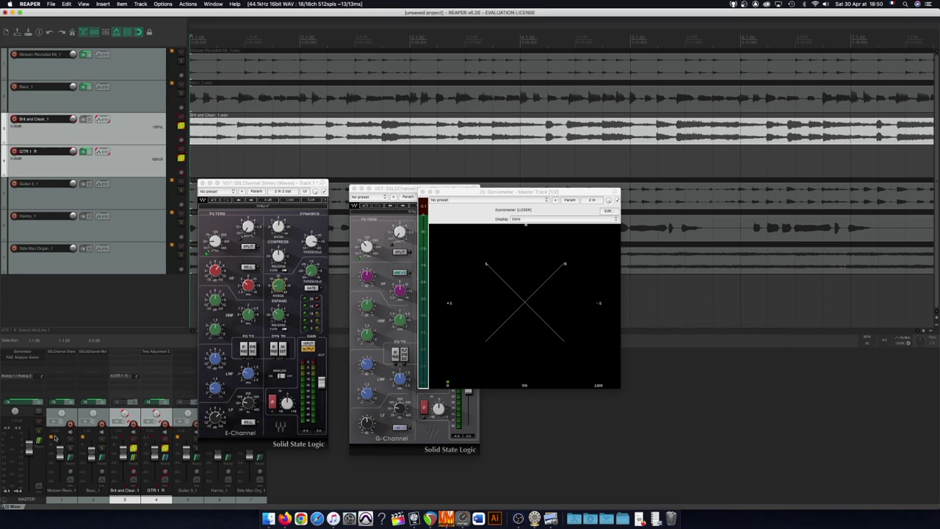
Step: Reset the grouped guitars' level to 0 dB and play them with the drums and bass also soloed
{"action": "mouse_move", "coordinate": [154, 455]}
{"action": "left_mouse_down"}
{"action": "mouse_move", "coordinate": [159, 475]}
{"action": "mouse_move", "coordinate": [152, 455]}
{"action": "left_mouse_up"}
{"action": "double_click", "coordinate": [158, 459]}
{"action": "key", "text": "space"}
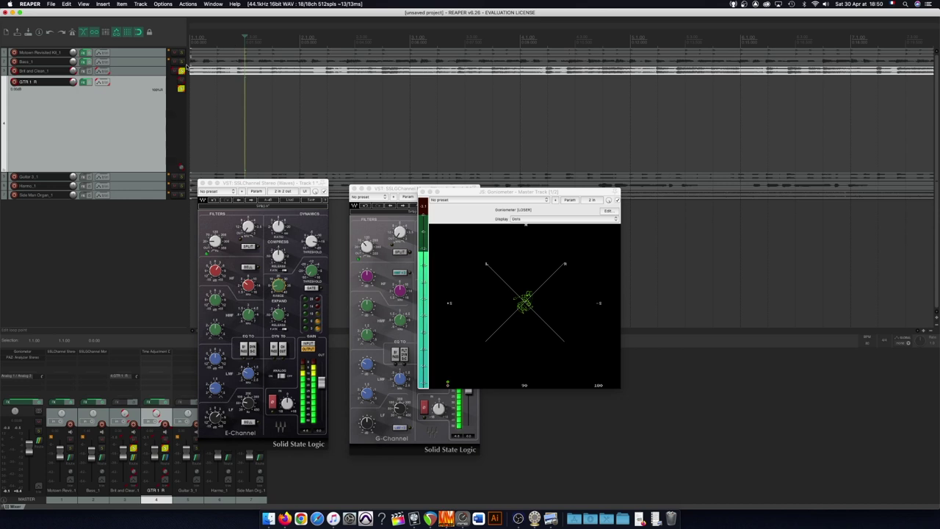
{"action": "key", "text": "z"}
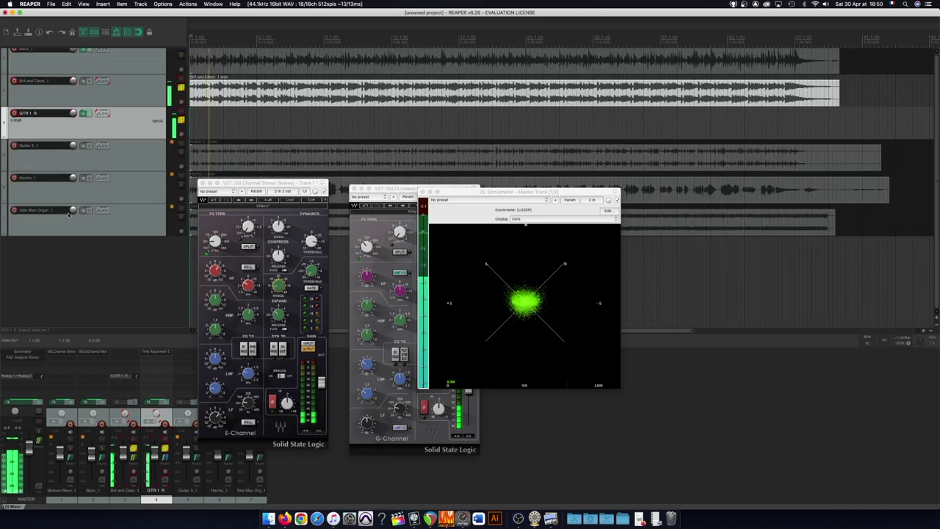
{"action": "left_click", "coordinate": [70, 448]}
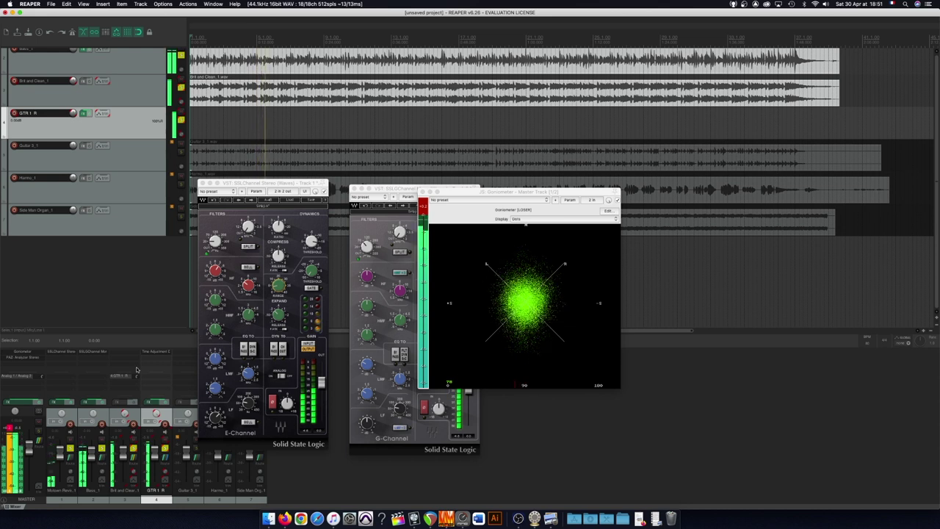
{"action": "key", "text": "space"}
Step: Add the Waves REQ 2 Mono equalizer to the Brit and Clean track and shape its low band as a high-pass filter
{"action": "double_click", "coordinate": [121, 357]}
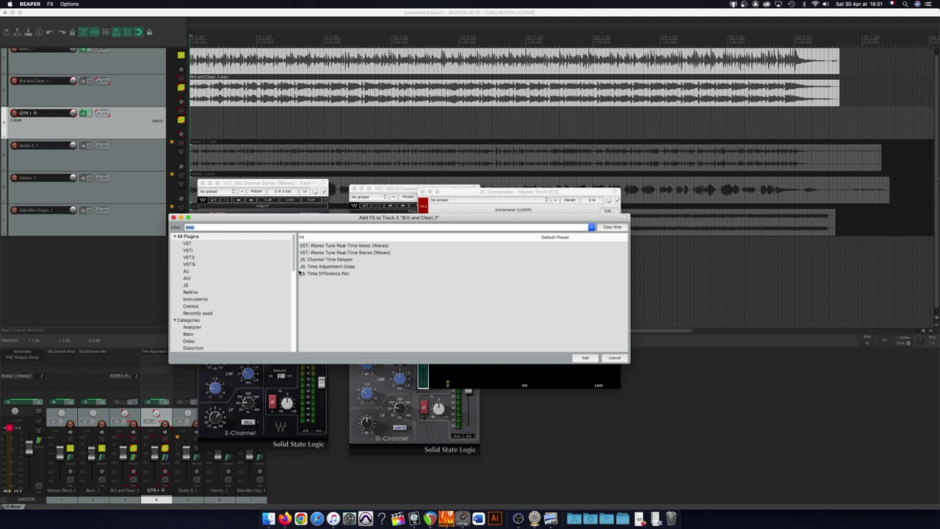
{"action": "key", "text": "BackSpace"}
{"action": "key", "text": "BackSpace"}
{"action": "type", "text": "ss"}
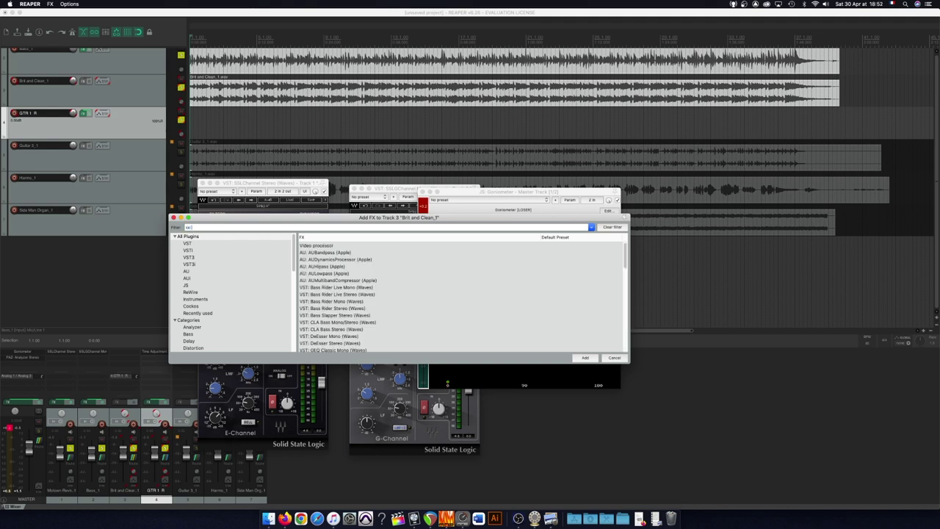
{"action": "type", "text": "lchannel"}
{"action": "double_click", "coordinate": [222, 227]}
{"action": "type", "text": "eq"}
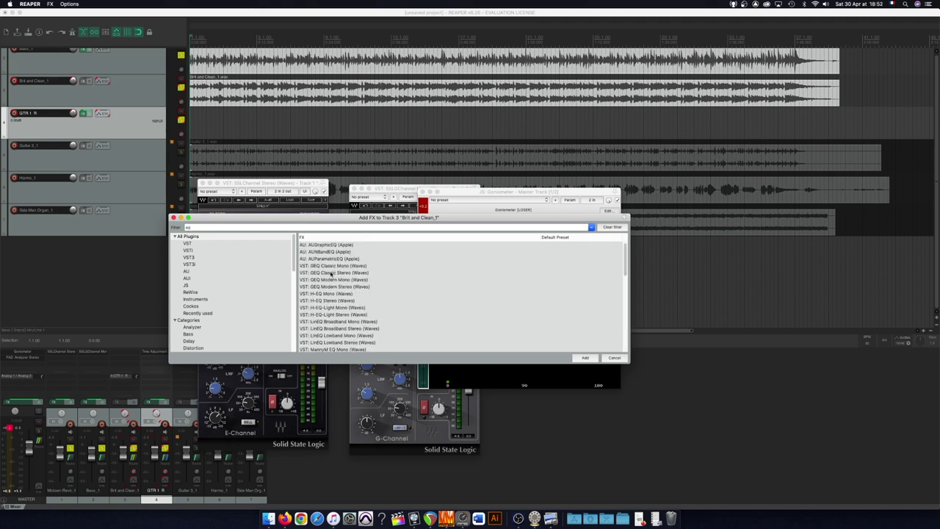
{"action": "scroll", "coordinate": [328, 267], "scroll_direction": "down", "scroll_amount": 5}
{"action": "double_click", "coordinate": [327, 266]}
{"action": "left_click_drag", "start_coordinate": [475, 254], "coordinate": [474, 273]}
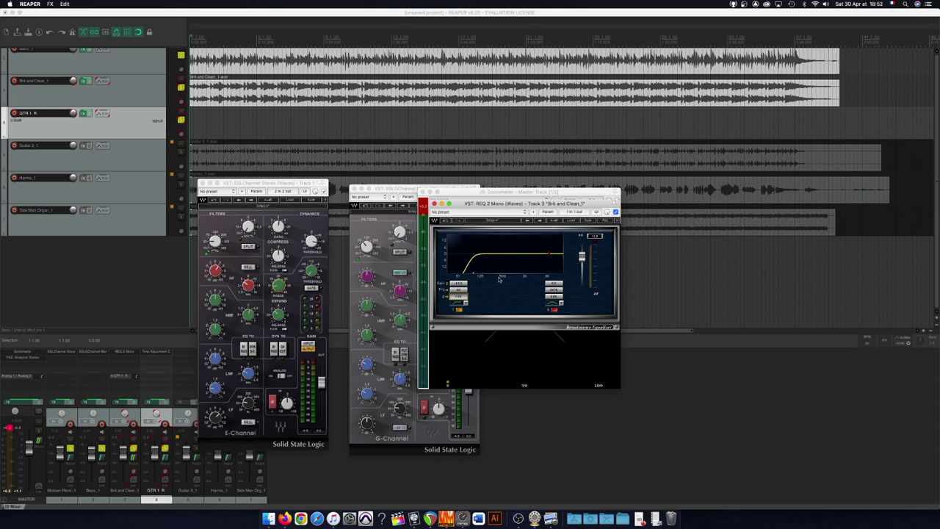
Step: Play from about bar 9, lower the grouped guitar level slightly, and reset the master peak meter
{"action": "left_click", "coordinate": [320, 39]}
{"action": "key", "text": "space"}
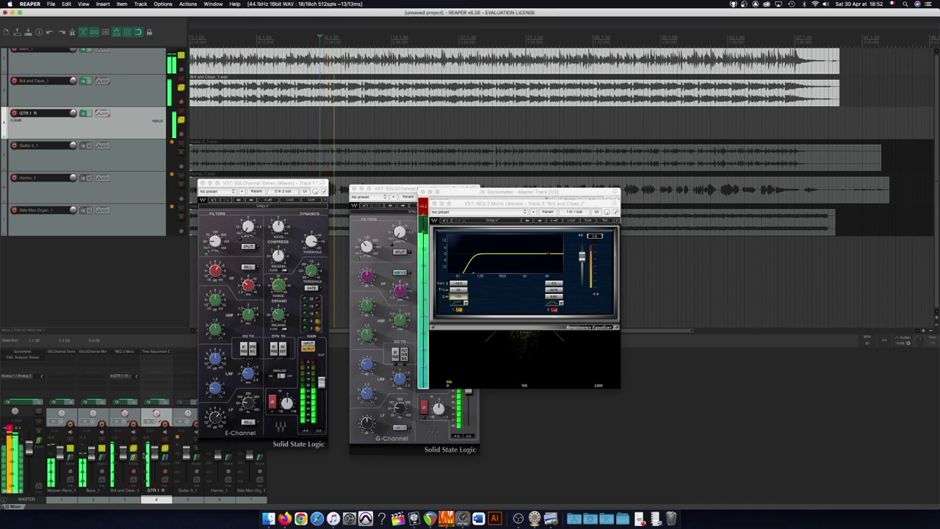
{"action": "left_click_drag", "start_coordinate": [153, 454], "coordinate": [153, 457]}
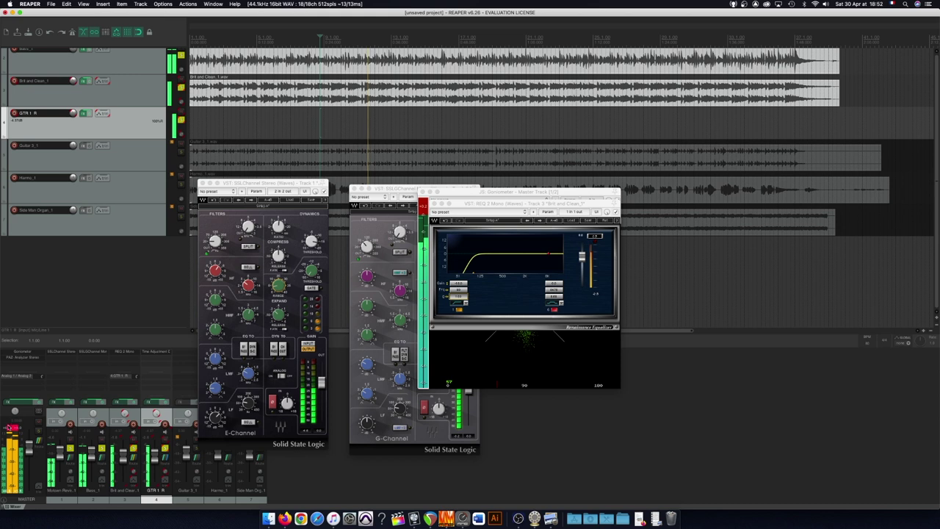
{"action": "left_click", "coordinate": [13, 432]}
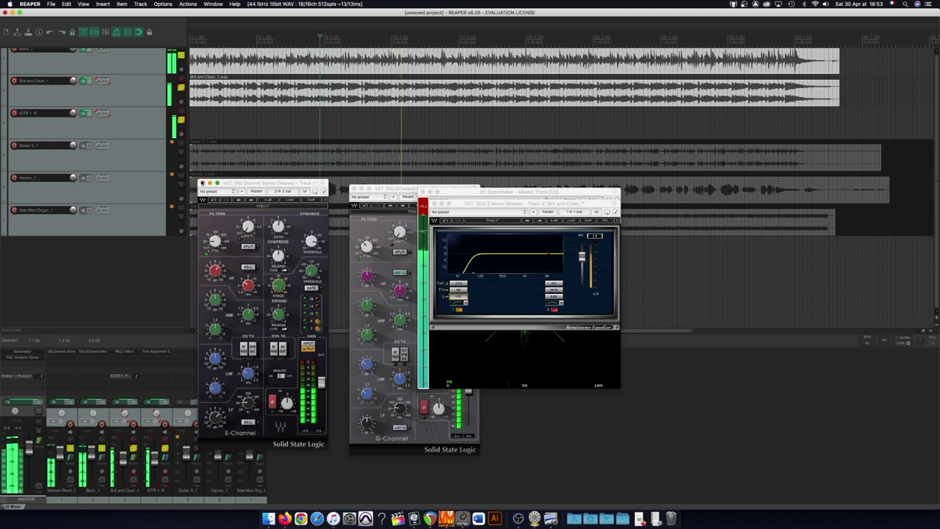
{"action": "key", "text": "space"}
Step: Close both SSLChannel windows, the Goniometer and the REQ 2 equalizer
{"action": "left_click", "coordinate": [203, 183]}
{"action": "left_click", "coordinate": [421, 193]}
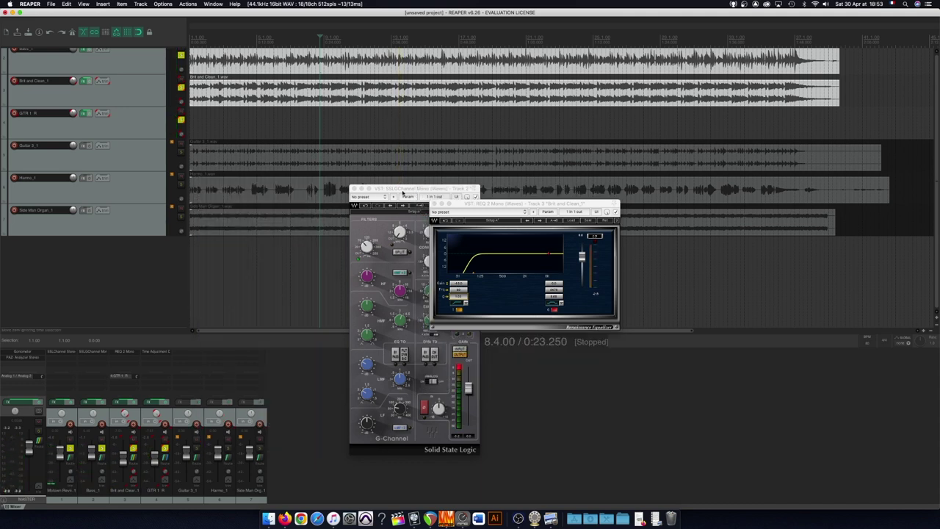
{"action": "left_click", "coordinate": [353, 189]}
{"action": "left_click", "coordinate": [434, 203]}
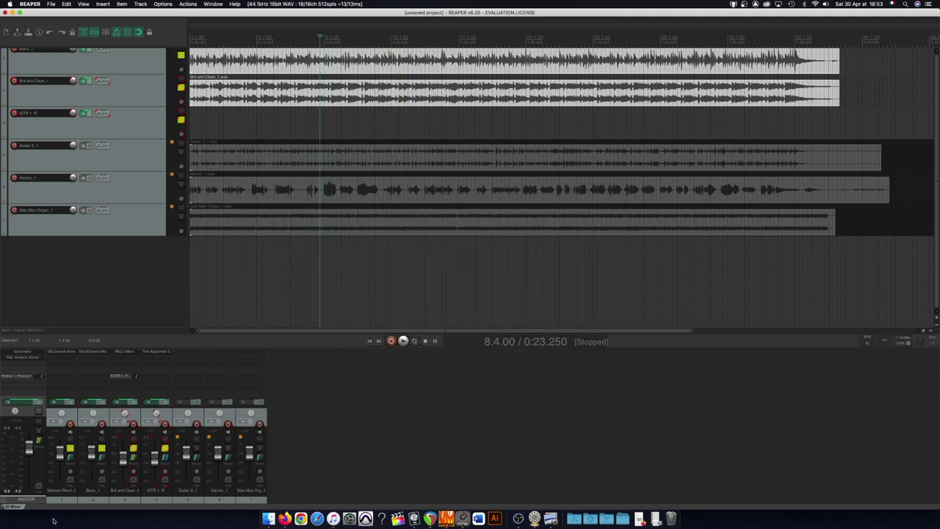
Step: Solo Guitar 3_1 along with the other soloed tracks and lower its volume during playback
{"action": "left_click", "coordinate": [197, 450]}
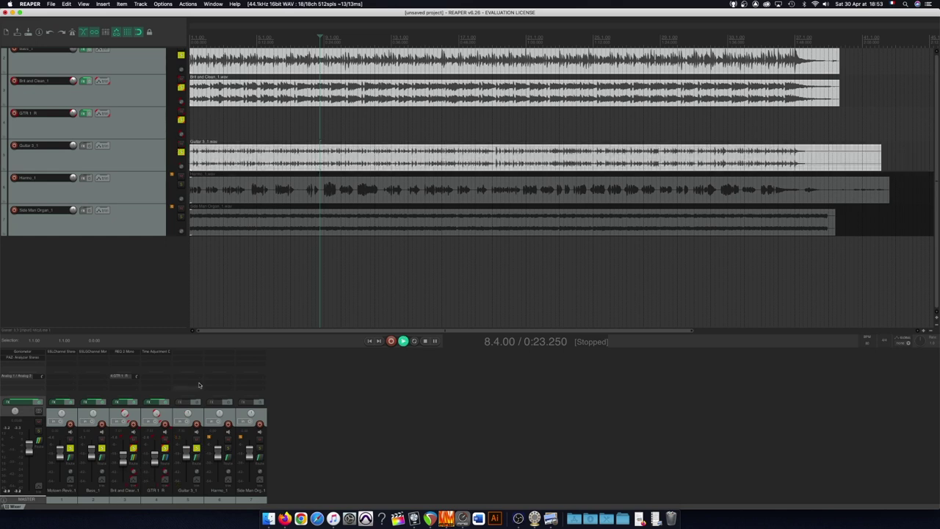
{"action": "key", "text": "space"}
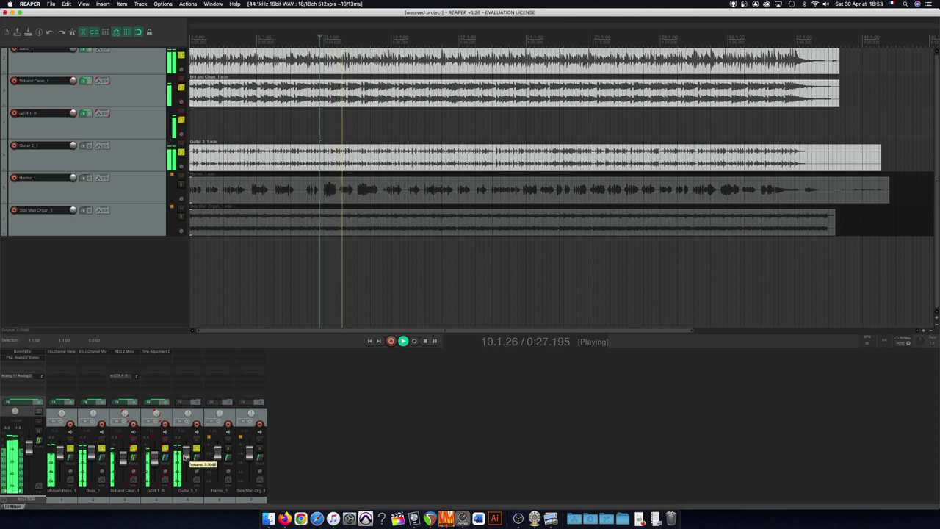
{"action": "key", "text": "space"}
Step: Insert a new track directly before Guitar 3_1 and name it "GTR 2 L"
{"action": "left_click", "coordinate": [181, 494]}
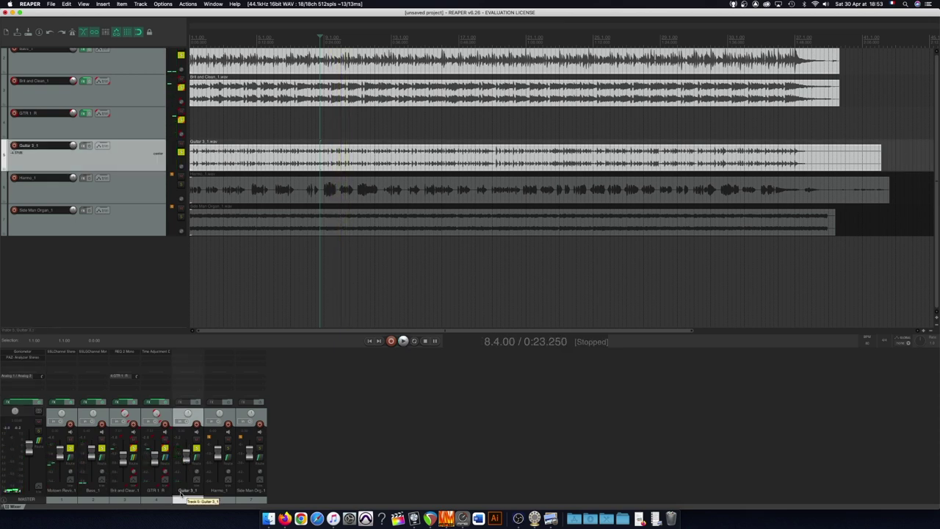
{"action": "key", "text": "super+t"}
{"action": "left_click_drag", "start_coordinate": [208, 496], "coordinate": [182, 496]}
{"action": "double_click", "coordinate": [184, 492]}
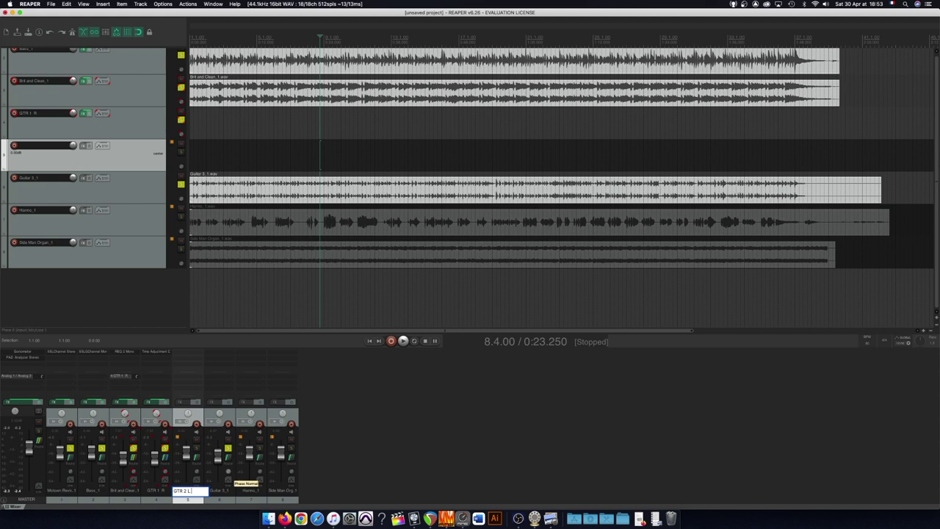
{"action": "key", "text": "Return"}
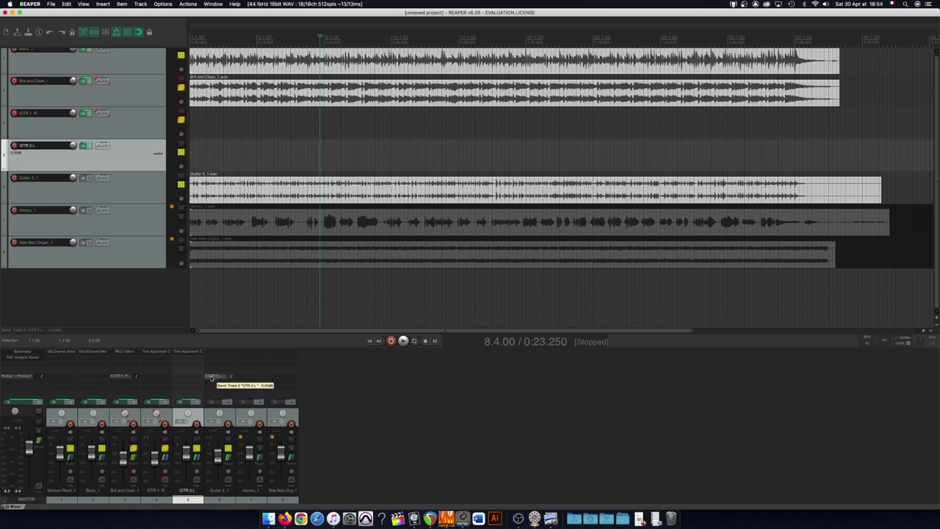
Step: Pan GTR 2 L 100% left during playback and open the Goniometer on the master track
{"action": "key", "text": "space"}
{"action": "left_click_drag", "start_coordinate": [188, 414], "coordinate": [187, 448]}
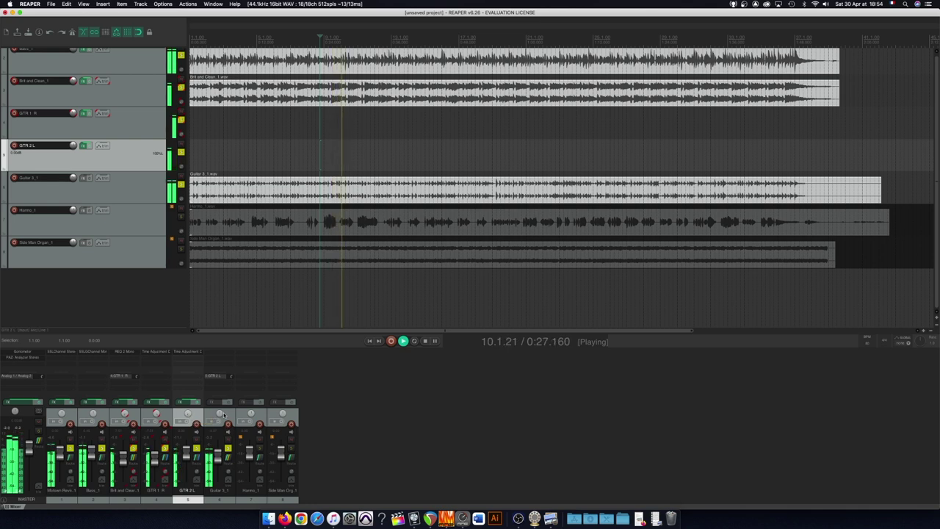
{"action": "left_click", "coordinate": [20, 357]}
{"action": "left_click", "coordinate": [8, 254]}
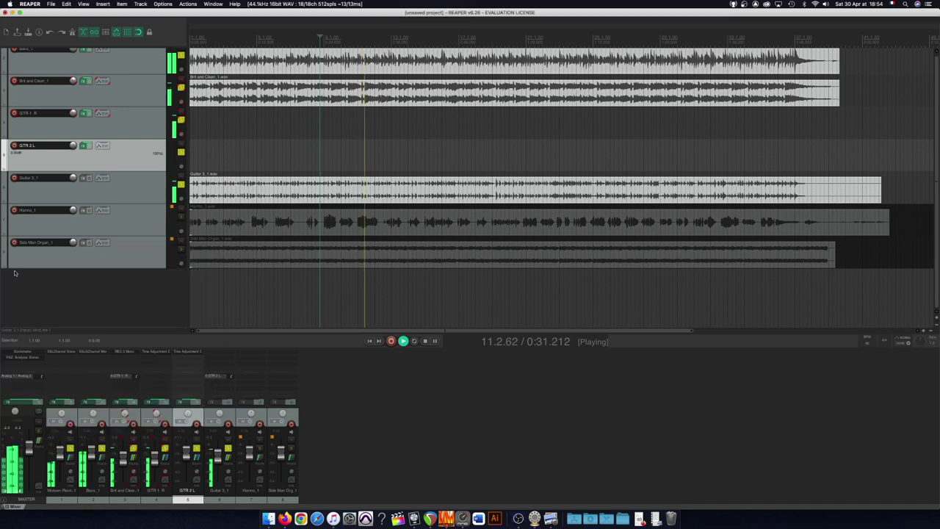
{"action": "left_click", "coordinate": [19, 351]}
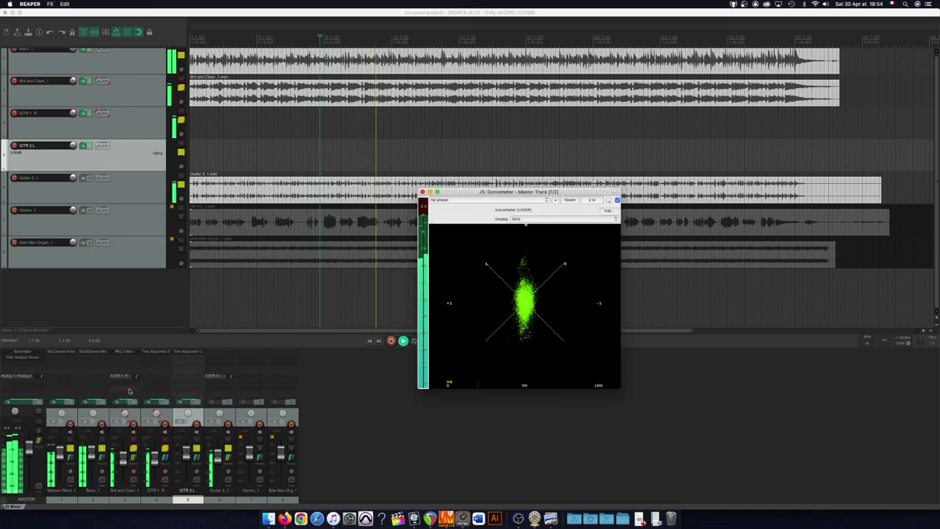
Step: Set the GTR 1 R track's Time Adjustment Delay amount to 5 ms and close the Goniometer
{"action": "left_click", "coordinate": [168, 355]}
{"action": "left_click_drag", "start_coordinate": [550, 323], "coordinate": [551, 323]}
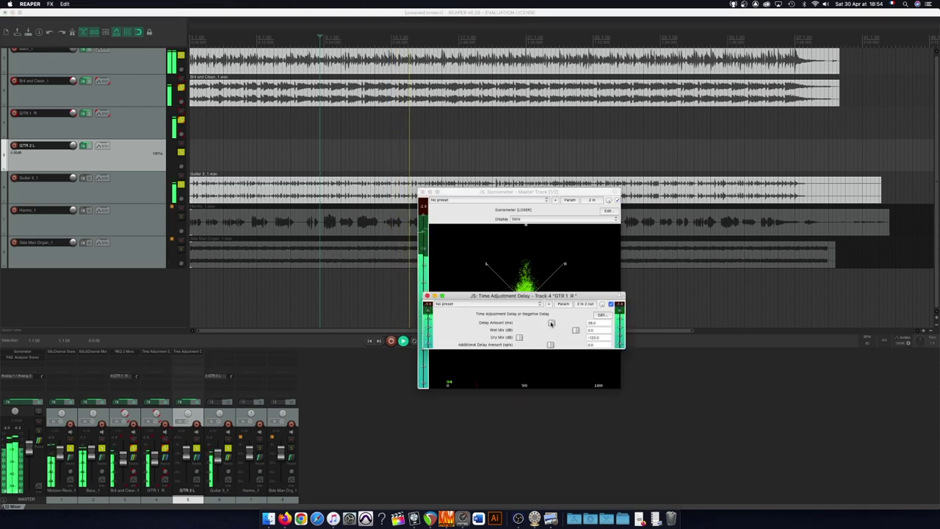
{"action": "double_click", "coordinate": [597, 323]}
{"action": "type", "text": "5"}
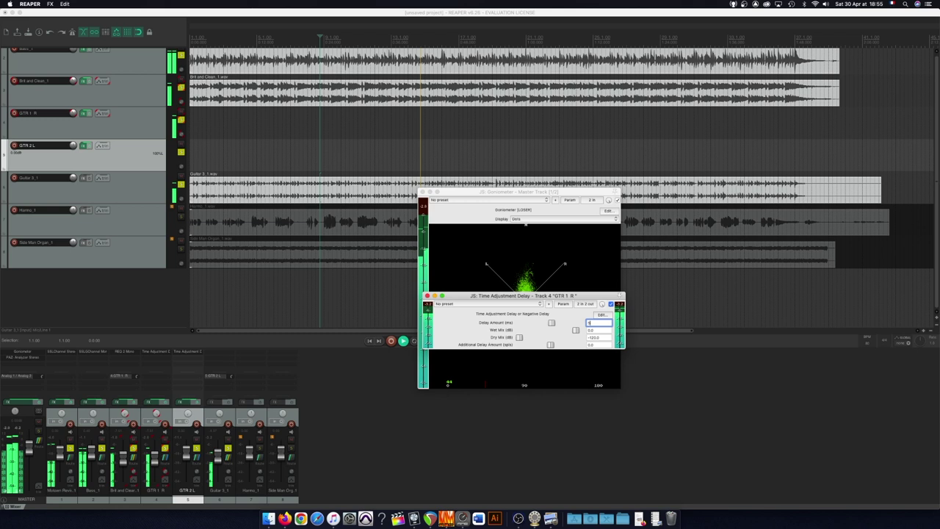
{"action": "key", "text": "BackSpace"}
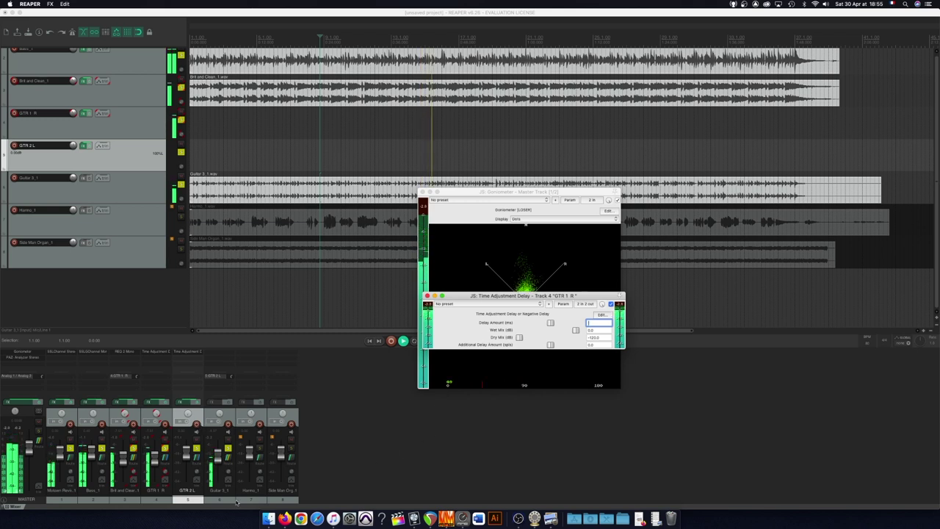
{"action": "left_click", "coordinate": [422, 192]}
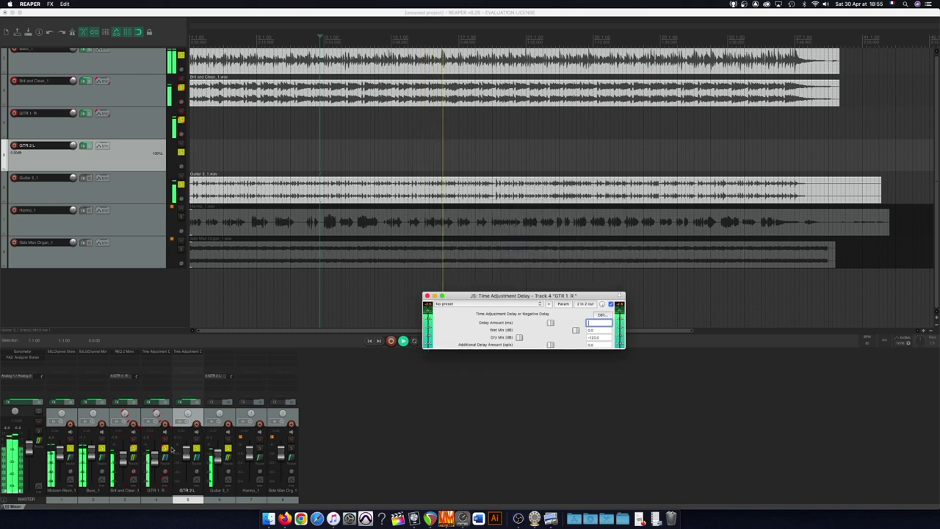
Step: Switch the send from Guitar 3_1 to GTR 2 L to Pre-Fader (Post-FX)
{"action": "left_click", "coordinate": [219, 376]}
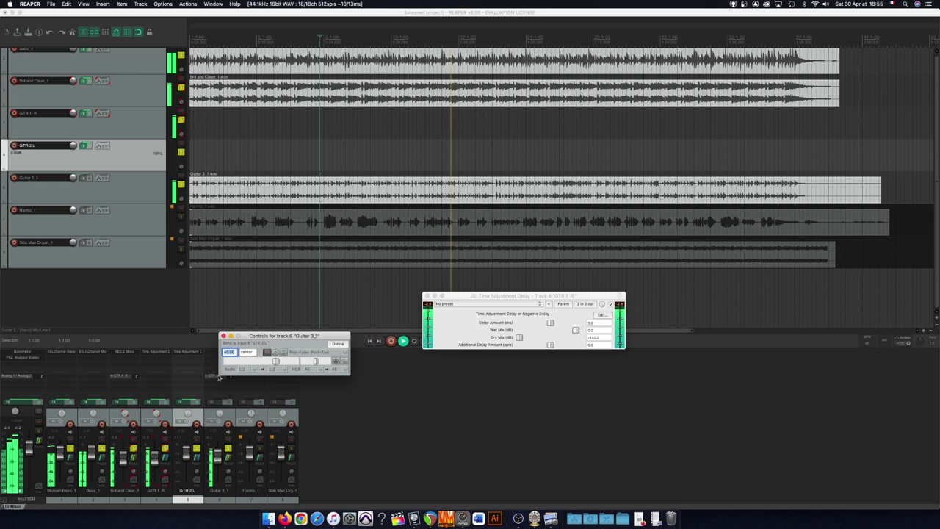
{"action": "left_click", "coordinate": [316, 351]}
{"action": "left_click", "coordinate": [317, 368]}
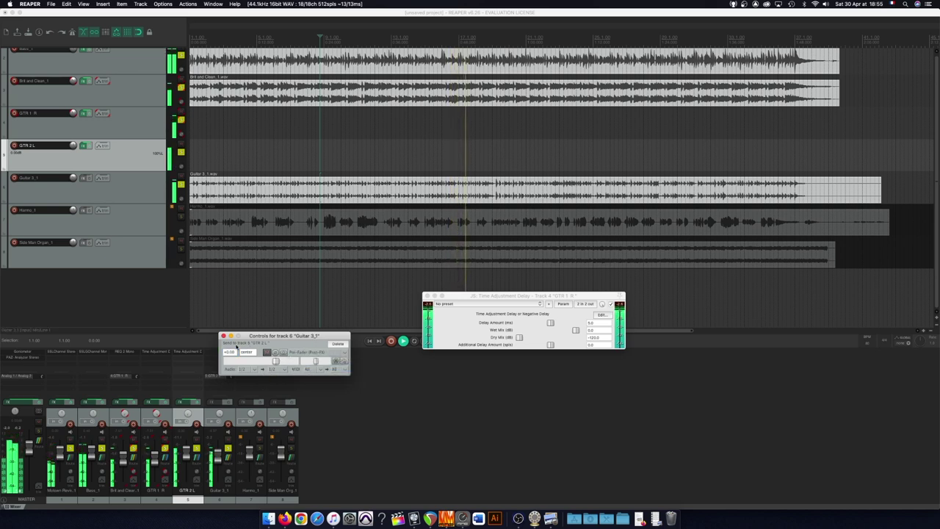
{"action": "left_click", "coordinate": [224, 336]}
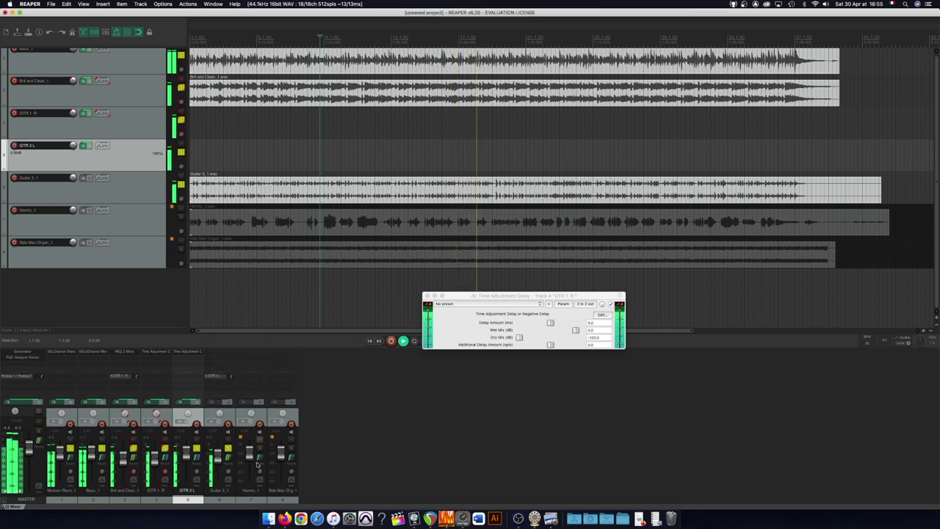
Step: Group the GTR 2 L and Guitar 3_1 tracks together in Group 2
{"action": "left_click", "coordinate": [219, 491], "text": "shift"}
{"action": "left_click", "coordinate": [692, 351]}
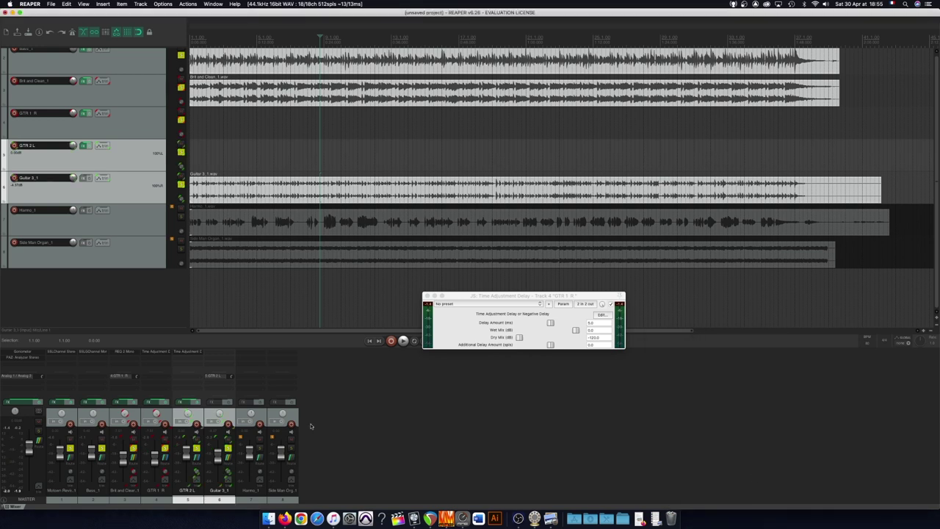
Step: Insert a new track after the Side Man Organ track and name it "REV 1"
{"action": "left_click", "coordinate": [284, 491]}
{"action": "key", "text": "super+t"}
{"action": "double_click", "coordinate": [314, 490]}
{"action": "type", "text": "REV 1"}
{"action": "left_click", "coordinate": [373, 462]}
Step: Match the fader levels of the GTR 2 L and Guitar 3_1 tracks and keep both linked in Group 2
{"action": "left_click", "coordinate": [188, 491]}
{"action": "left_click", "coordinate": [220, 491], "text": "shift"}
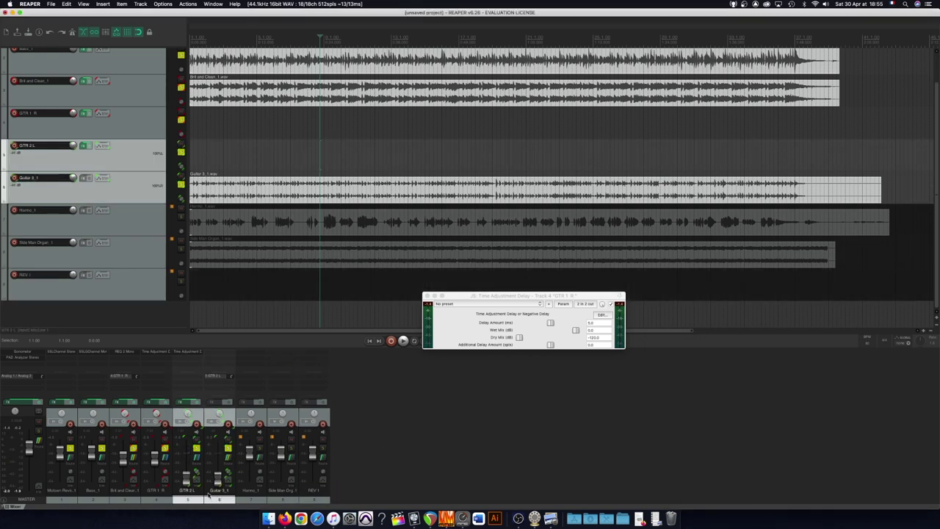
{"action": "key", "text": "shift+g"}
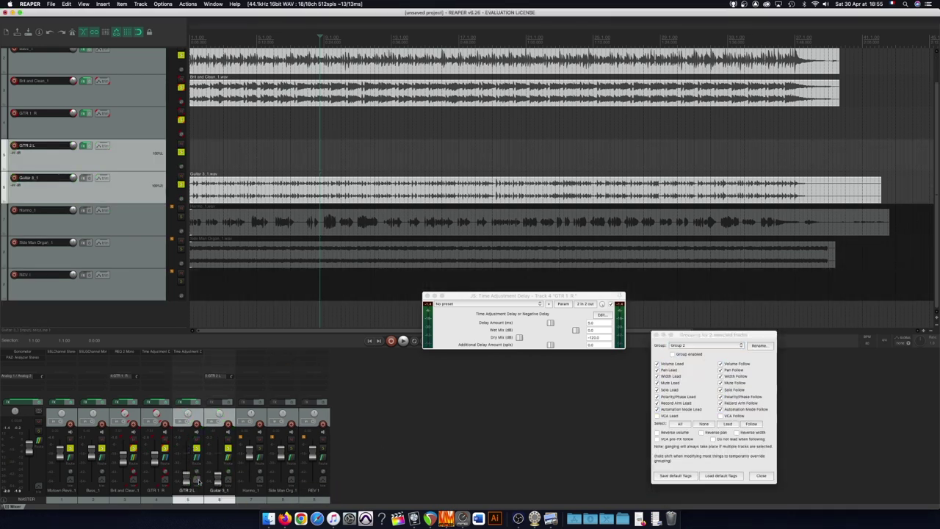
{"action": "left_click", "coordinate": [656, 335]}
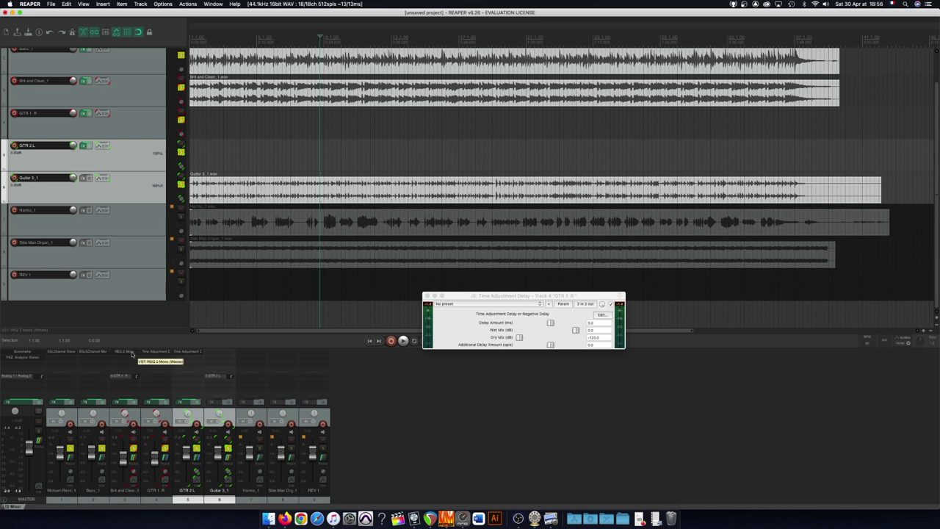
Step: Copy the REQ 2 Mono equalizer from Brit and Clean_1 to Guitar 3_1 and check the Time Adjustment Delay settings of both guitar duplicates
{"action": "left_click_drag", "start_coordinate": [214, 355], "coordinate": [213, 356]}
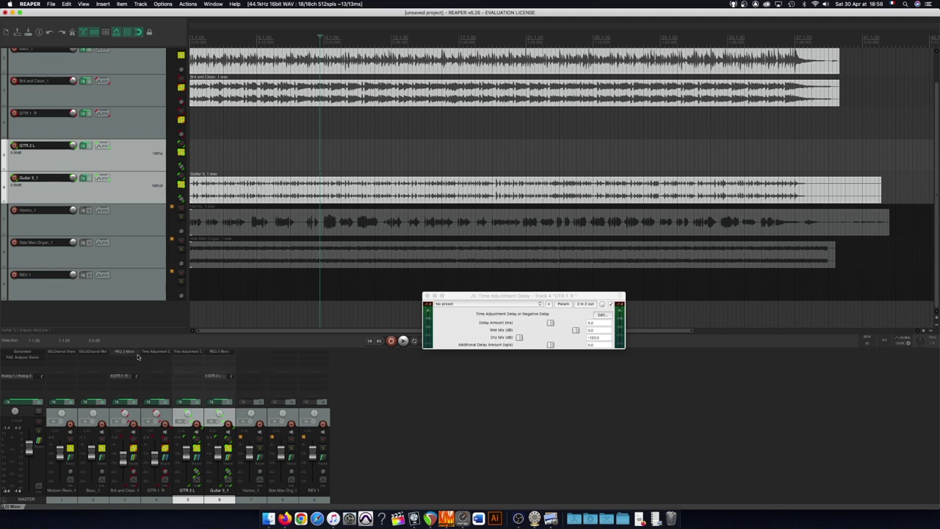
{"action": "left_click", "coordinate": [186, 352]}
{"action": "left_click", "coordinate": [147, 353]}
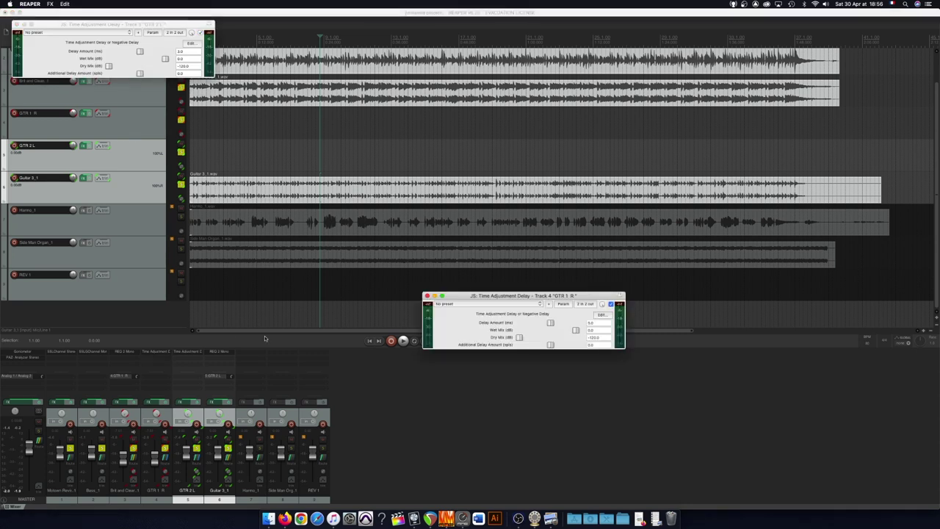
{"action": "left_click", "coordinate": [426, 296]}
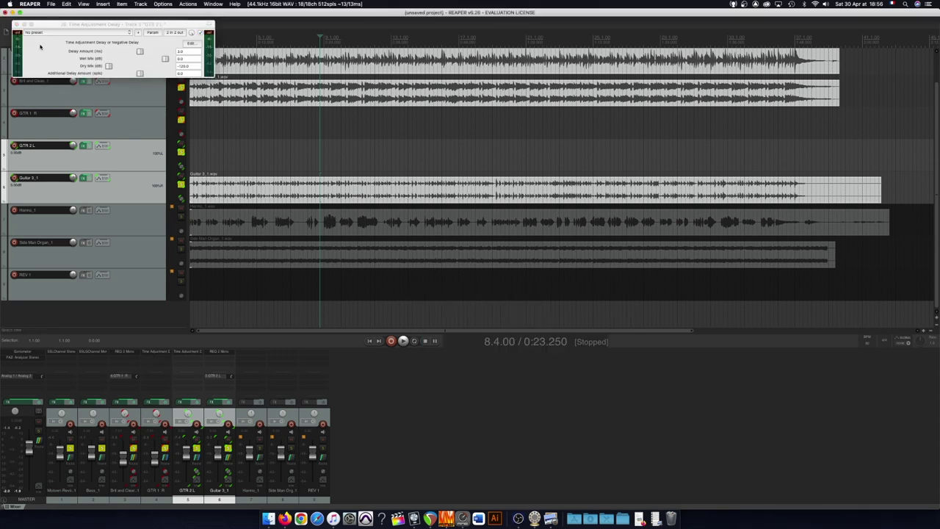
{"action": "left_click", "coordinate": [17, 24]}
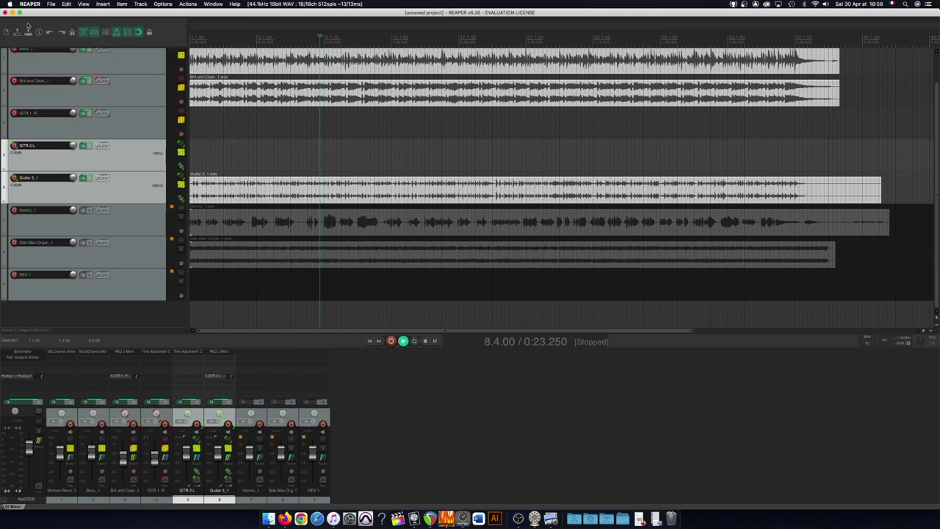
Step: Lower the grouped GTR 2 L and Guitar 3_1 volume during playback while checking the master with the Goniometer and PAZ-Analyzer
{"action": "key", "text": "space"}
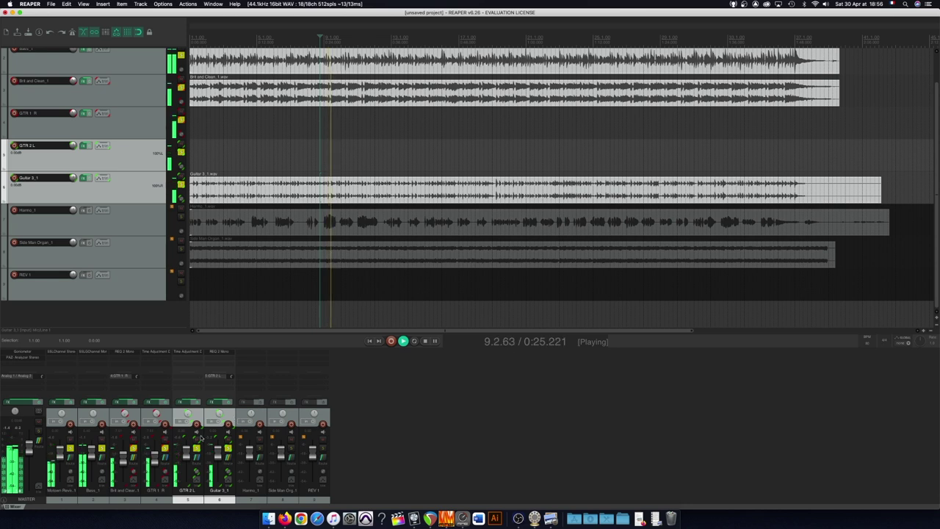
{"action": "left_click_drag", "start_coordinate": [186, 434], "coordinate": [184, 456]}
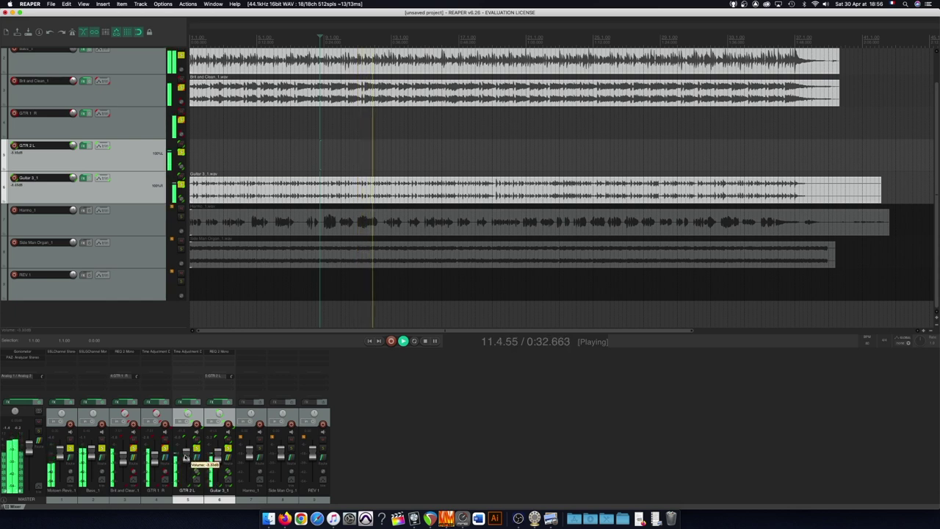
{"action": "left_click", "coordinate": [29, 352]}
{"action": "left_click", "coordinate": [29, 357]}
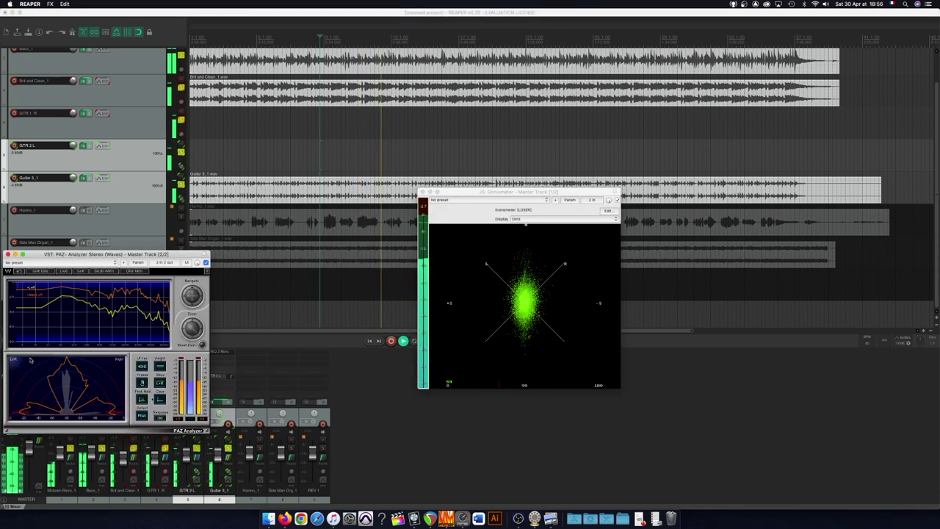
{"action": "left_click", "coordinate": [190, 464]}
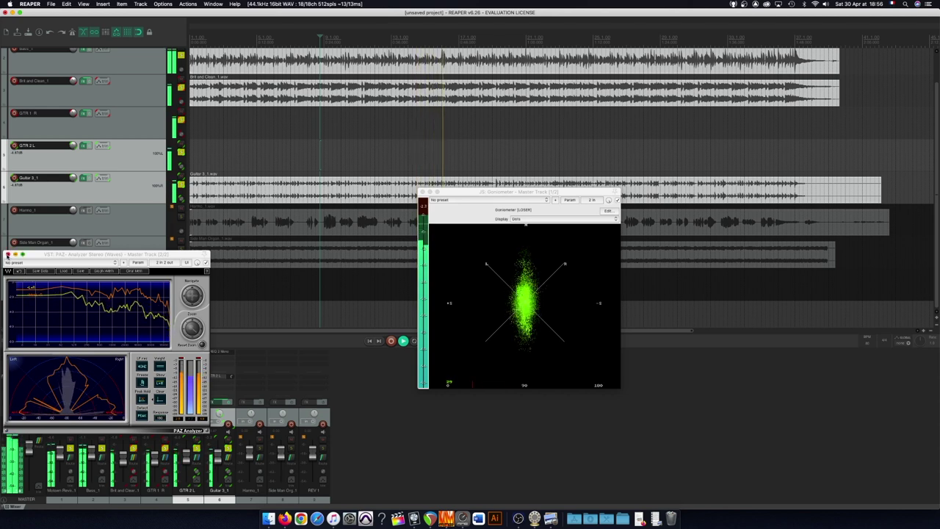
{"action": "left_click", "coordinate": [7, 254]}
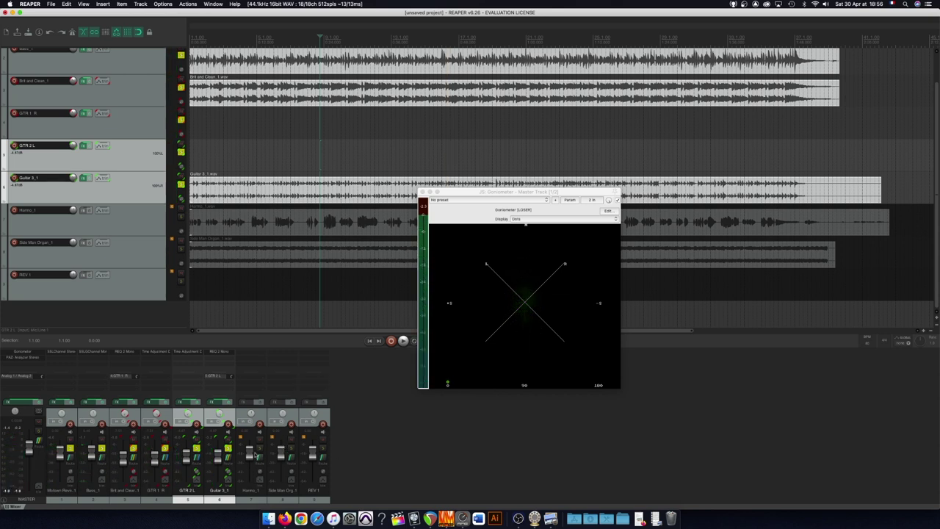
Step: Solo the Side Man Organ_1 track along with the others and lower its volume to about -12.8 dB during playback
{"action": "left_click", "coordinate": [261, 449]}
{"action": "left_click", "coordinate": [261, 451]}
{"action": "left_click", "coordinate": [293, 451]}
{"action": "key", "text": "space"}
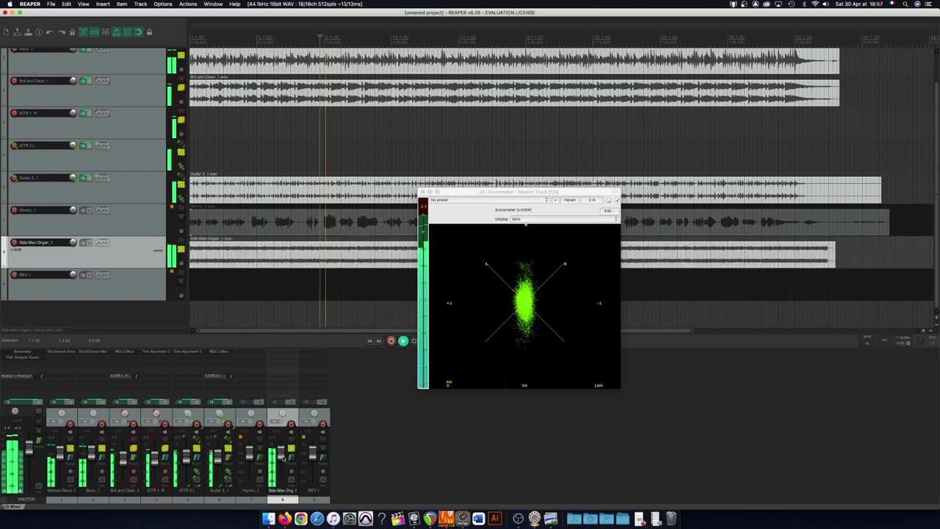
{"action": "left_click_drag", "start_coordinate": [282, 458], "coordinate": [281, 461]}
{"action": "scroll", "coordinate": [282, 458], "scroll_direction": "down", "scroll_amount": 2}
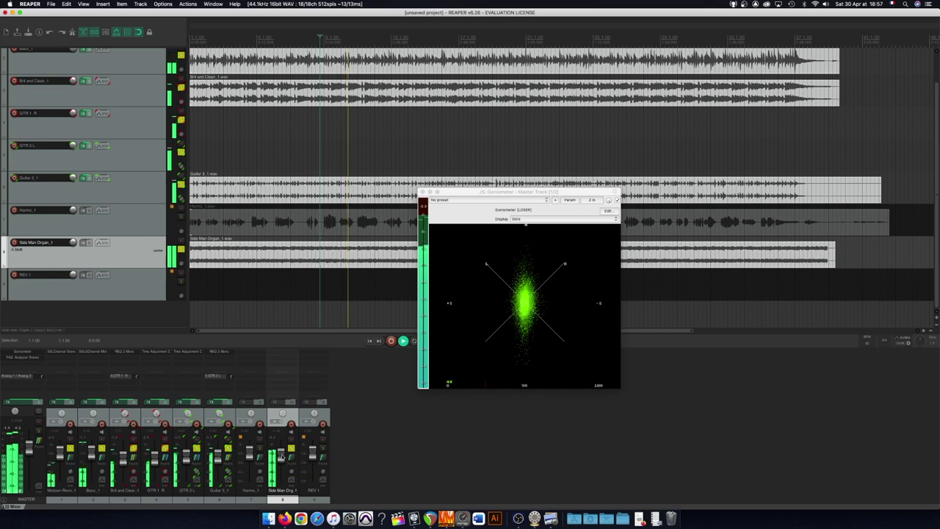
{"action": "left_click_drag", "start_coordinate": [281, 458], "coordinate": [281, 464]}
{"action": "key", "text": "space"}
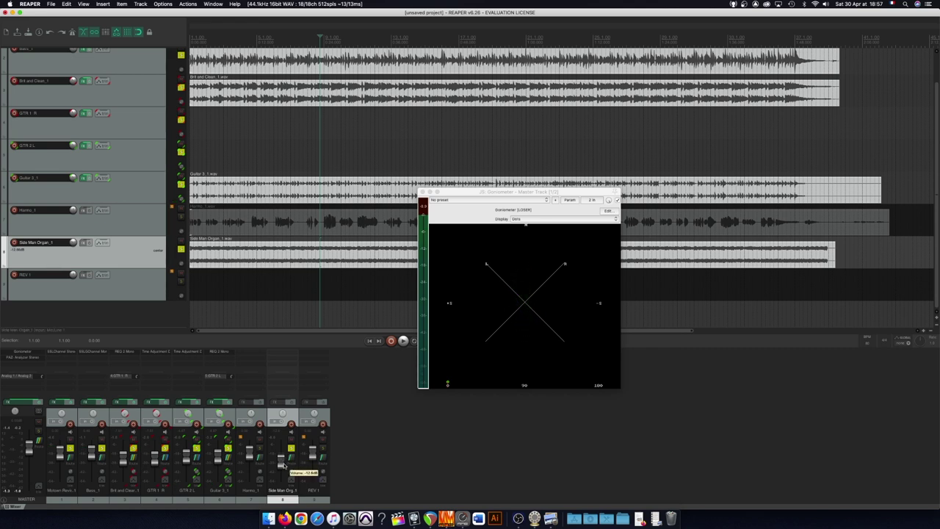
Step: Rebalance the Side Man Organ_1 volume against the playing mix with the master's PAZ-Analyzer open
{"action": "left_click", "coordinate": [24, 358]}
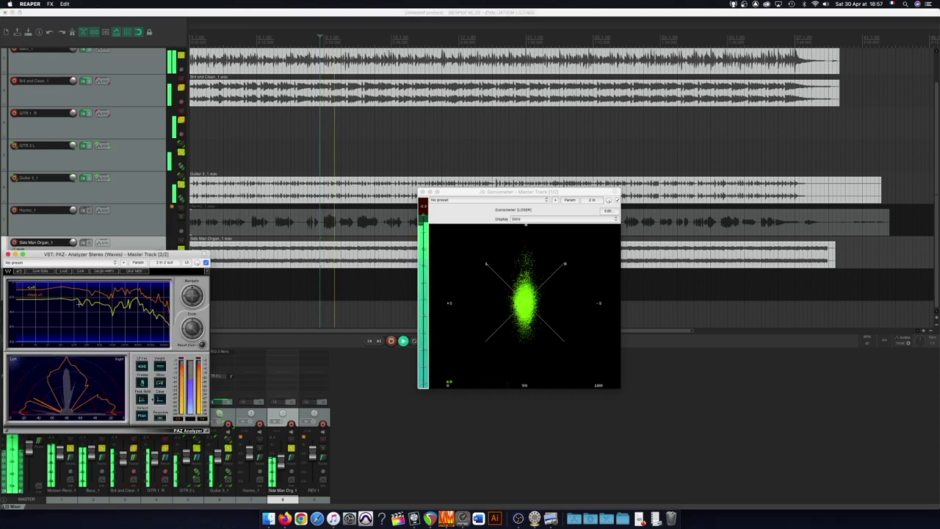
{"action": "left_click", "coordinate": [272, 451]}
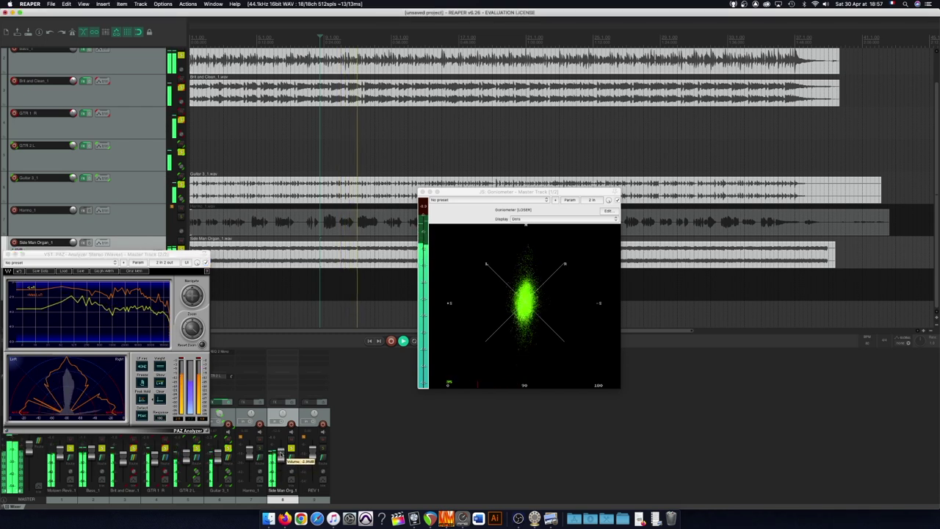
{"action": "left_click_drag", "start_coordinate": [280, 454], "coordinate": [282, 457]}
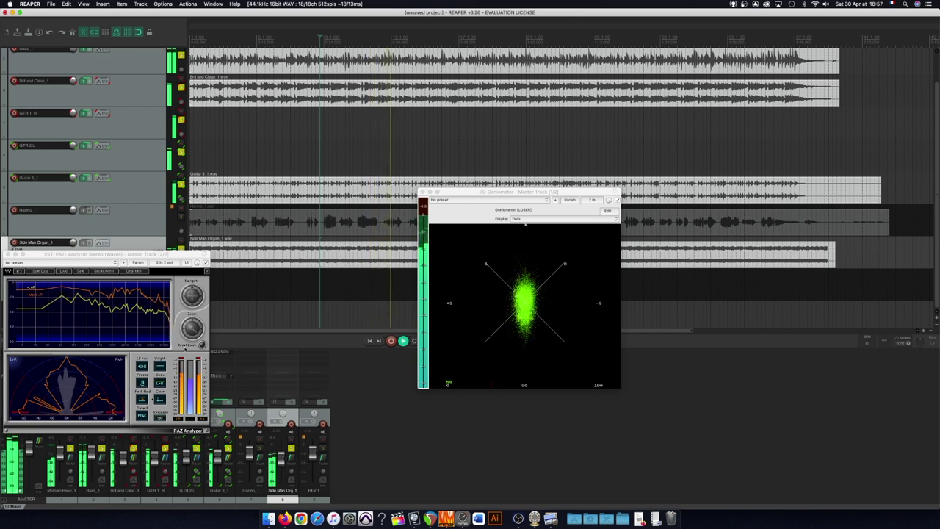
{"action": "key", "text": "space"}
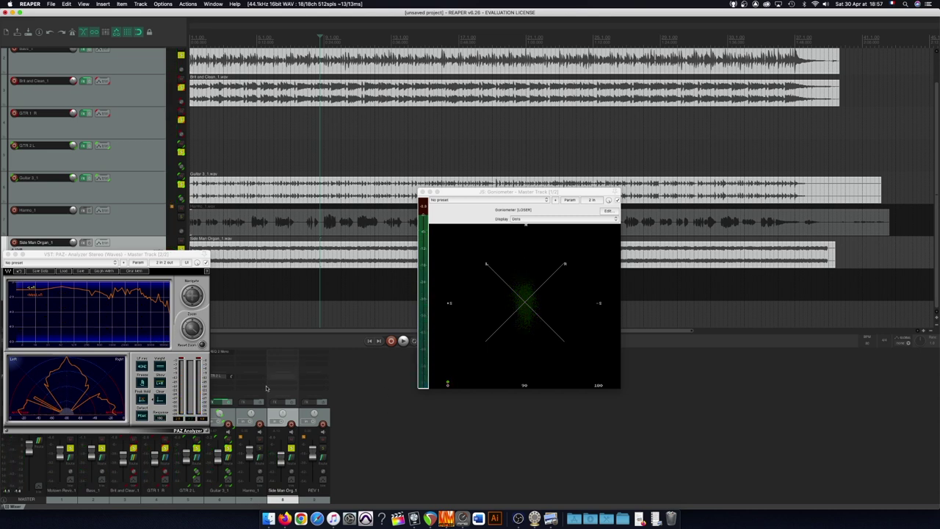
Step: Add the Abbey Road Chambers Stereo (Waves) reverb to the REV 1 track and close the Goniometer
{"action": "right_click", "coordinate": [318, 353]}
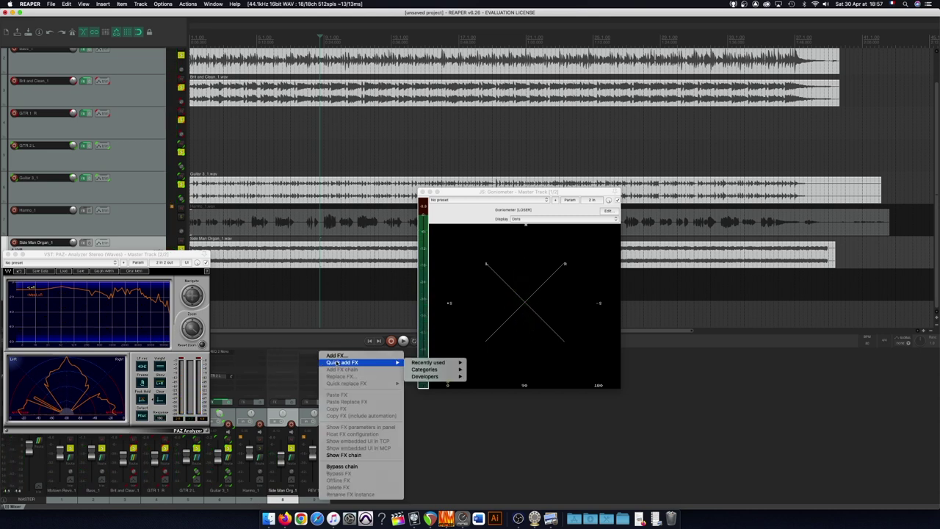
{"action": "mouse_move", "coordinate": [389, 362]}
{"action": "mouse_move", "coordinate": [446, 364]}
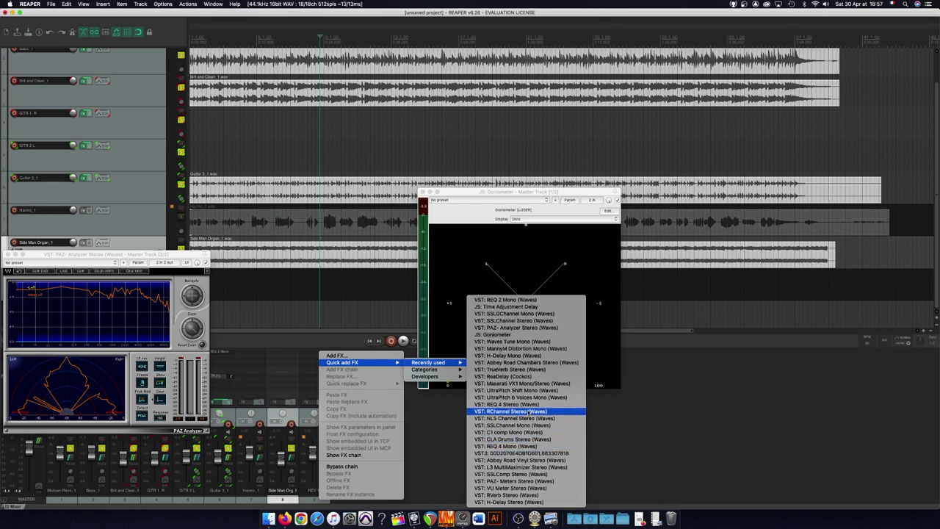
{"action": "left_click", "coordinate": [520, 363]}
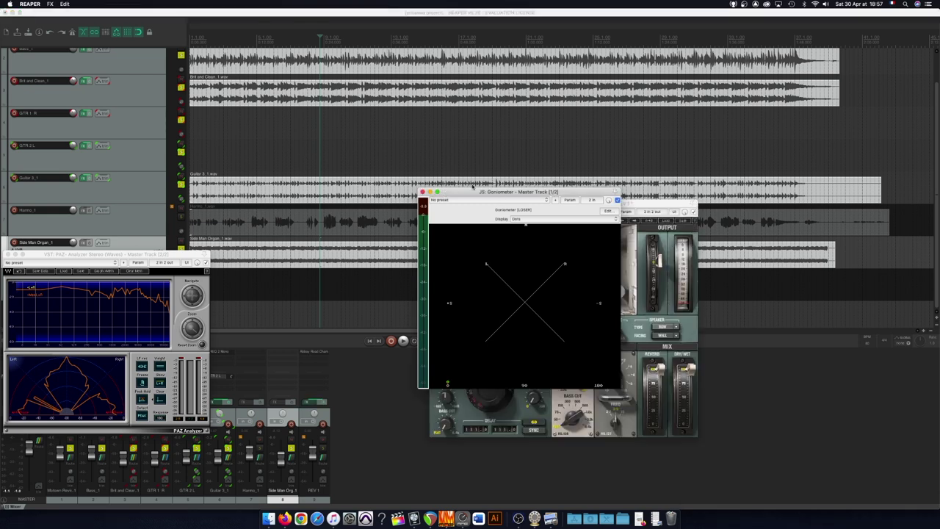
{"action": "left_click", "coordinate": [422, 191]}
{"action": "left_click_drag", "start_coordinate": [520, 204], "coordinate": [523, 190]}
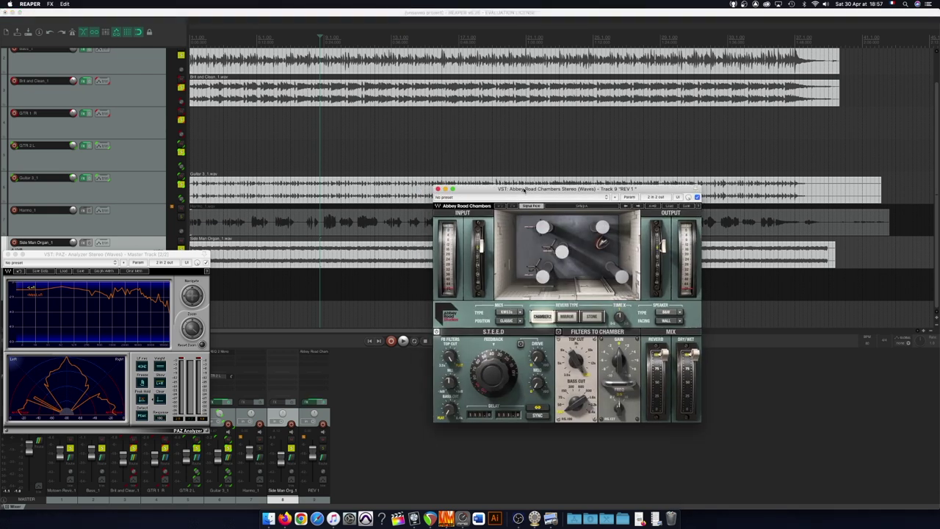
Step: Create a send from the Harmo_1 track to the REV 1 track
{"action": "right_click", "coordinate": [247, 382]}
{"action": "left_click", "coordinate": [254, 410]}
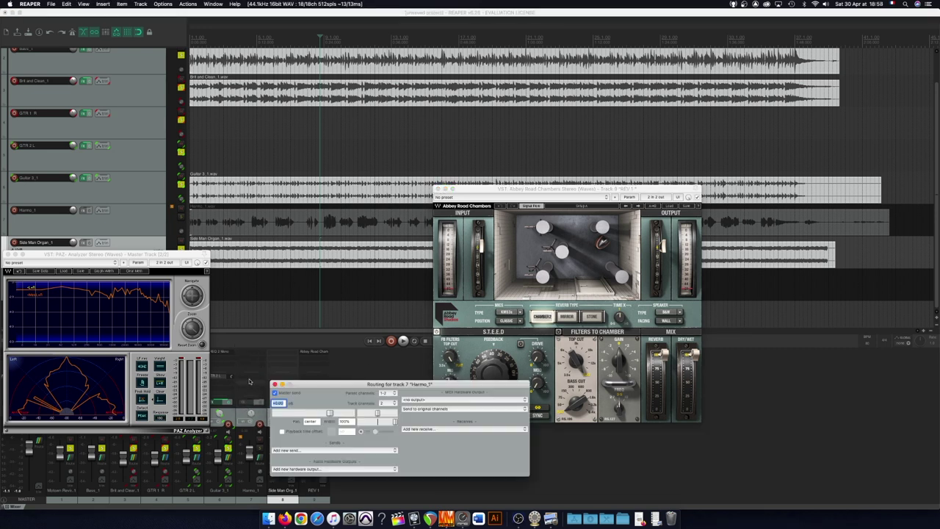
{"action": "left_click", "coordinate": [321, 448]}
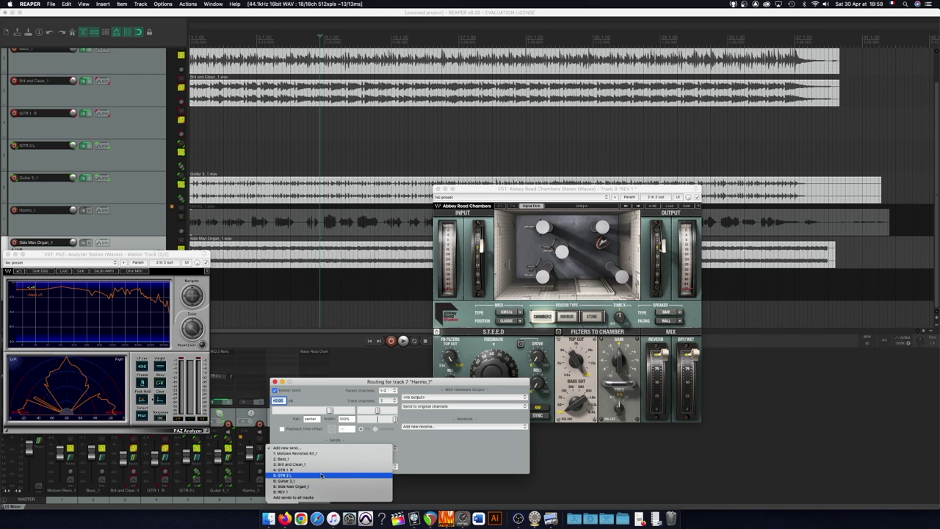
{"action": "key", "text": "Escape"}
{"action": "key", "text": "Escape"}
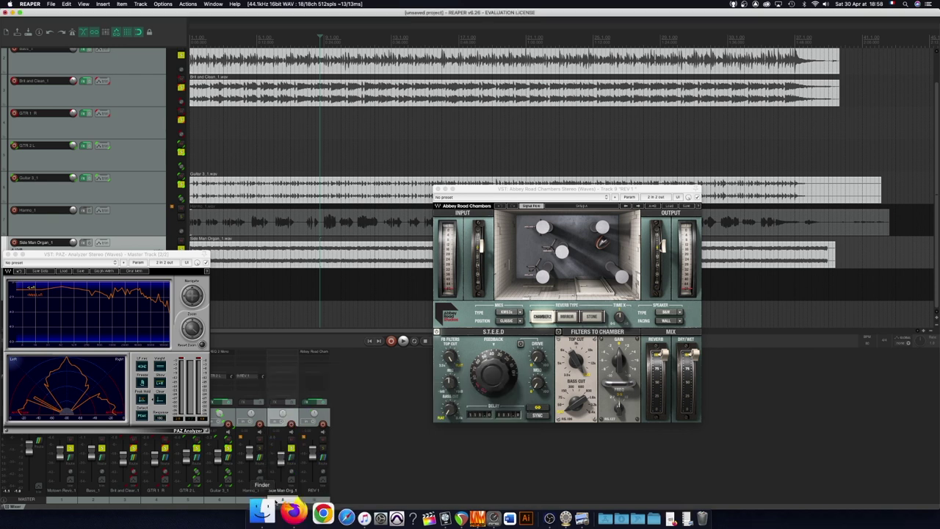
Step: Insert a new track named "DIST" after Harmo_1 and add the MannyM Distortion Stereo (Waves) plugin to it
{"action": "left_click", "coordinate": [251, 491]}
{"action": "key", "text": "super+t"}
{"action": "left_click", "coordinate": [288, 353]}
{"action": "type", "text": "dist"}
{"action": "double_click", "coordinate": [341, 261]}
{"action": "double_click", "coordinate": [341, 260]}
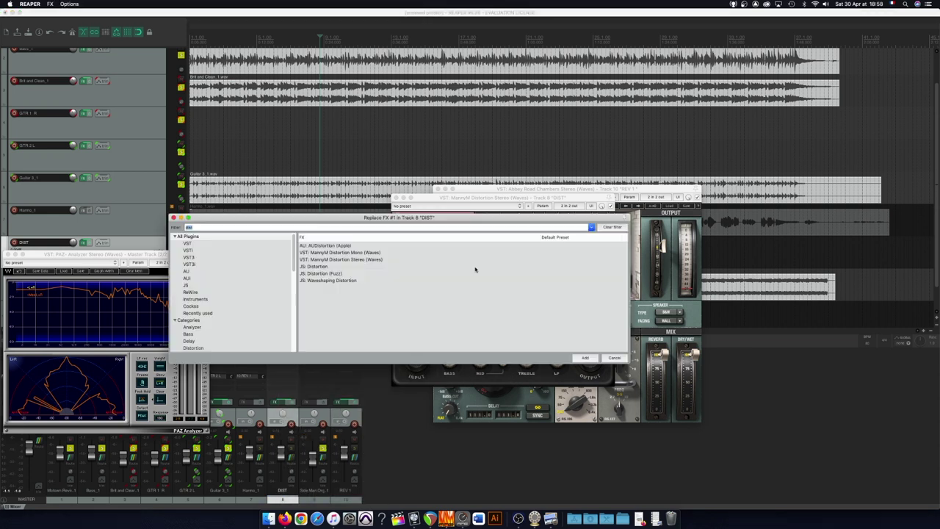
Step: Replace the DIST track's distortion plugin with CLA Guitars Mono/Stereo (Waves)
{"action": "type", "text": "gtr"}
{"action": "key", "text": "BackSpace"}
{"action": "key", "text": "BackSpace"}
{"action": "key", "text": "BackSpace"}
{"action": "type", "text": "guitar"}
{"action": "double_click", "coordinate": [331, 288]}
Step: Create a send from the Harmo_1 track to the DIST track
{"action": "left_click", "coordinate": [258, 461]}
{"action": "left_click", "coordinate": [316, 441]}
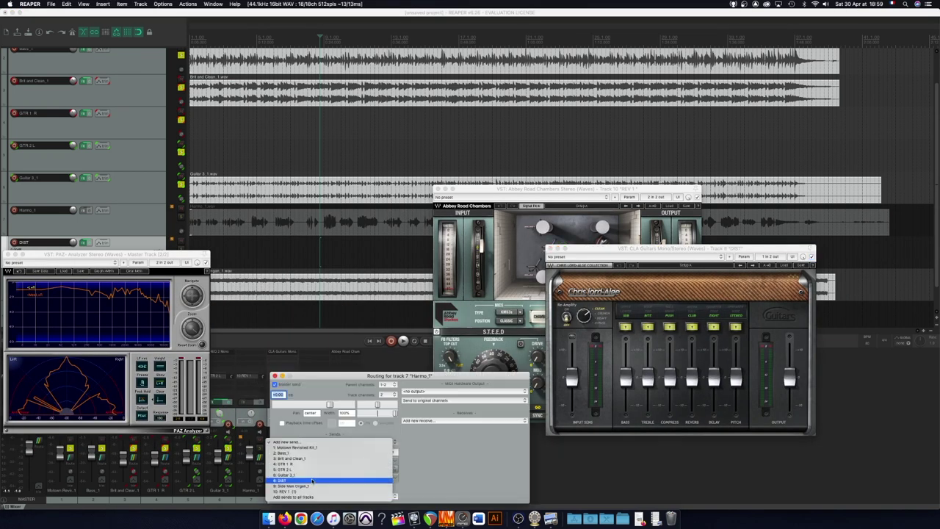
{"action": "left_click", "coordinate": [309, 481]}
{"action": "key", "text": "Escape"}
Step: Add the SSLGChannel Stereo (Waves) plugin to the Harmo_1 track and move its window clear of the mixer
{"action": "left_click", "coordinate": [251, 352]}
{"action": "type", "text": "ssl"}
{"action": "double_click", "coordinate": [335, 294]}
{"action": "left_click_drag", "start_coordinate": [81, 242], "coordinate": [47, 75]}
Step: Pull the DIST and REV 1 faders down and solo the Harmo_1 track into the playing mix
{"action": "left_click_drag", "start_coordinate": [281, 448], "coordinate": [281, 478]}
{"action": "left_click_drag", "start_coordinate": [344, 448], "coordinate": [344, 478]}
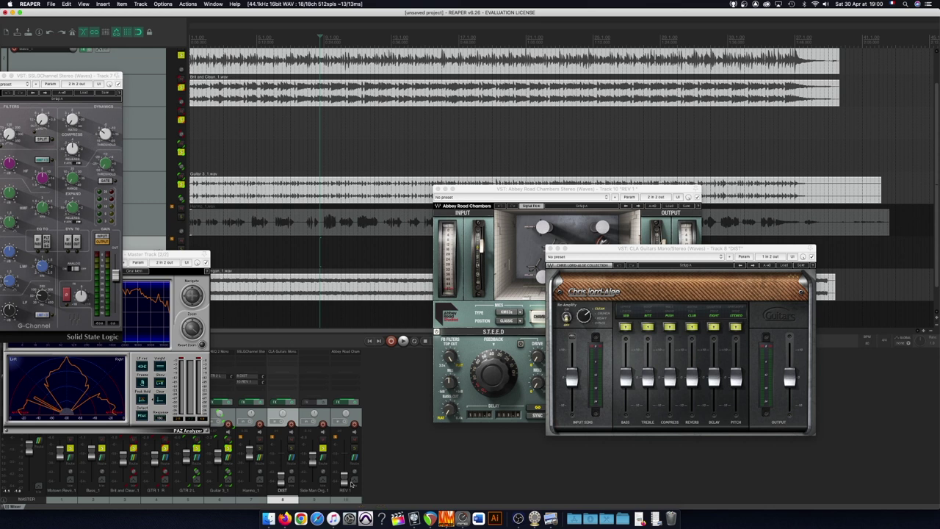
{"action": "key", "text": "space"}
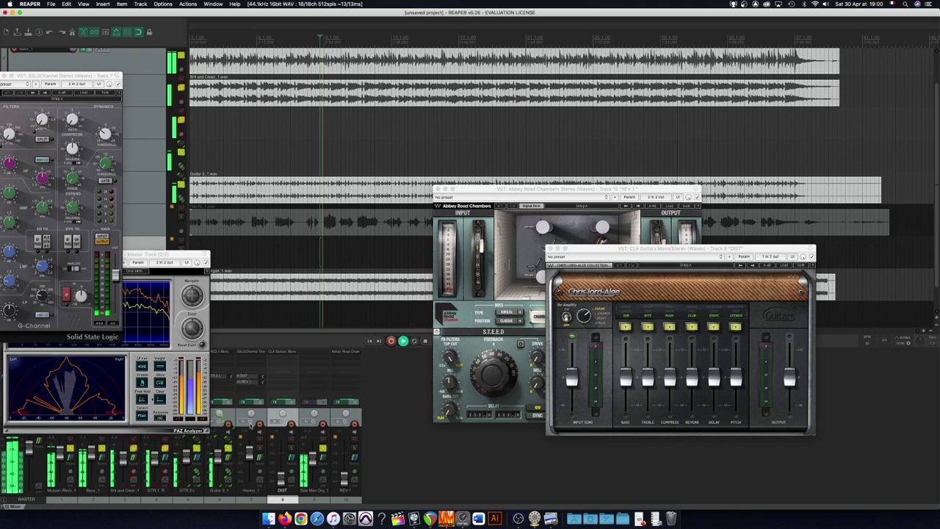
{"action": "left_click", "coordinate": [260, 448]}
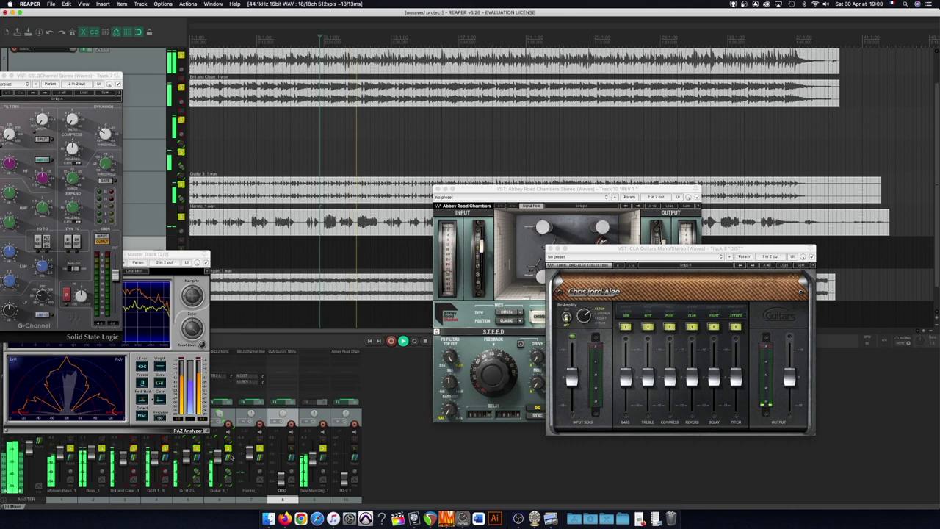
Step: Check the SSLGChannel Stereo on Harmo_1, close it, and raise the DIST track's volume while the song plays
{"action": "left_click", "coordinate": [250, 352]}
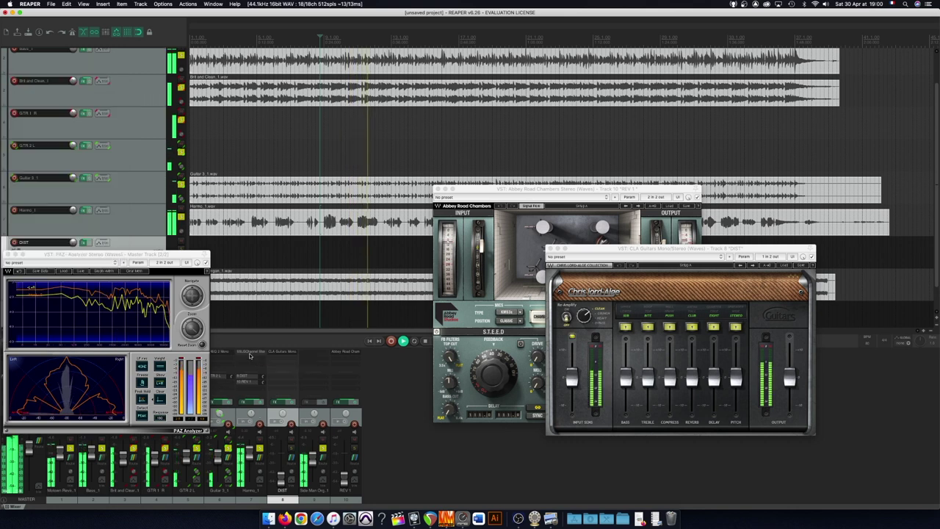
{"action": "left_click", "coordinate": [250, 352]}
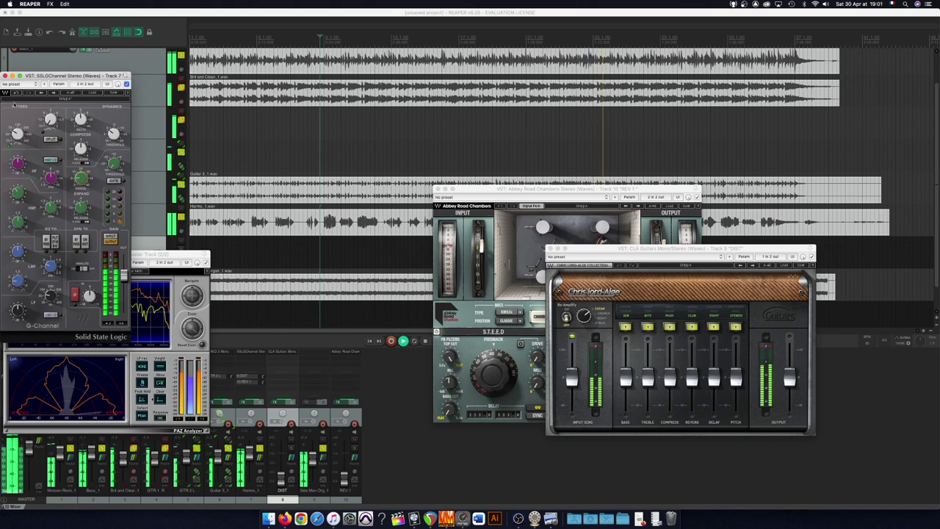
{"action": "left_click", "coordinate": [5, 76]}
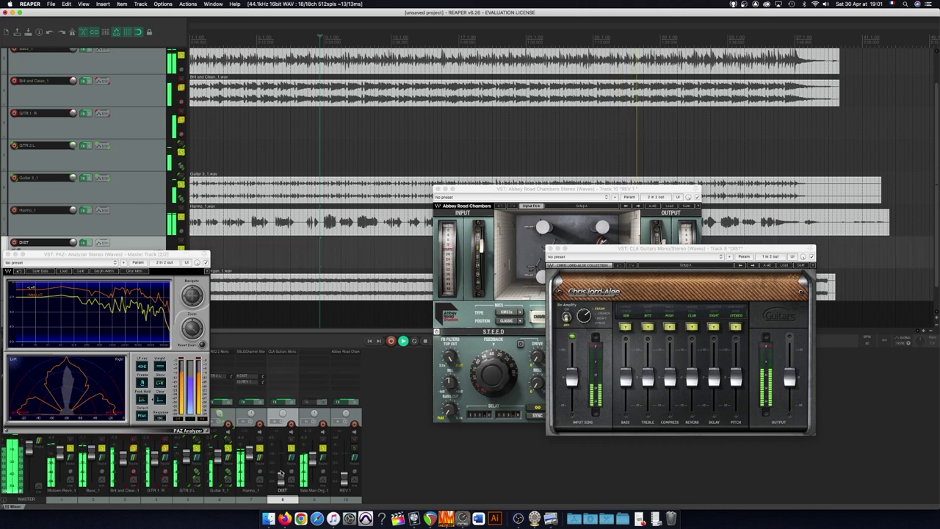
{"action": "left_click_drag", "start_coordinate": [282, 483], "coordinate": [280, 459]}
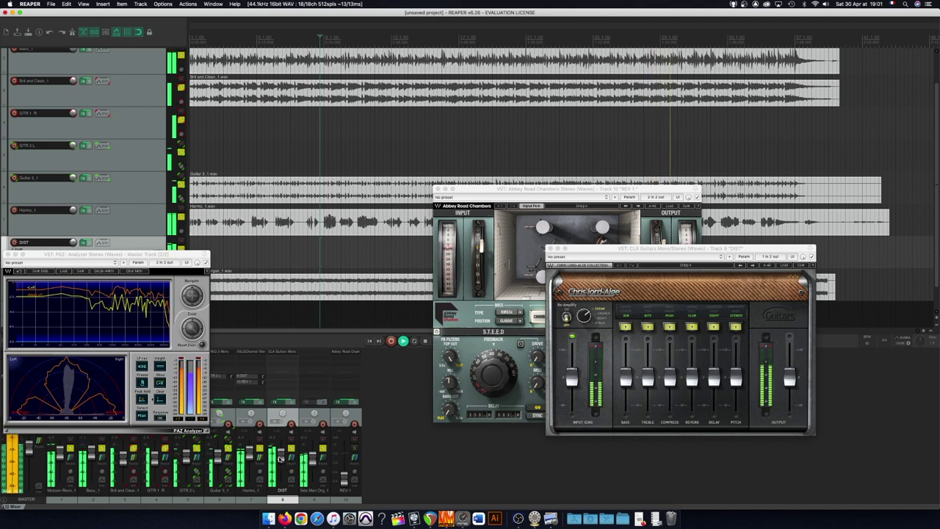
Step: Stop playback and clear the solos on all tracks, deselecting the GTR 2 L and Guitar 3_1 tracks
{"action": "key", "text": "space"}
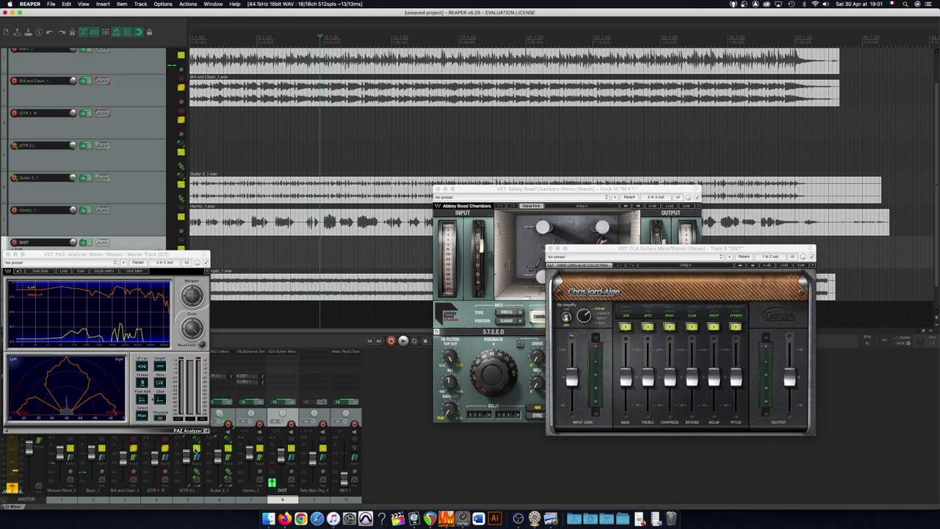
{"action": "left_click", "coordinate": [196, 448]}
{"action": "left_click", "coordinate": [166, 448]}
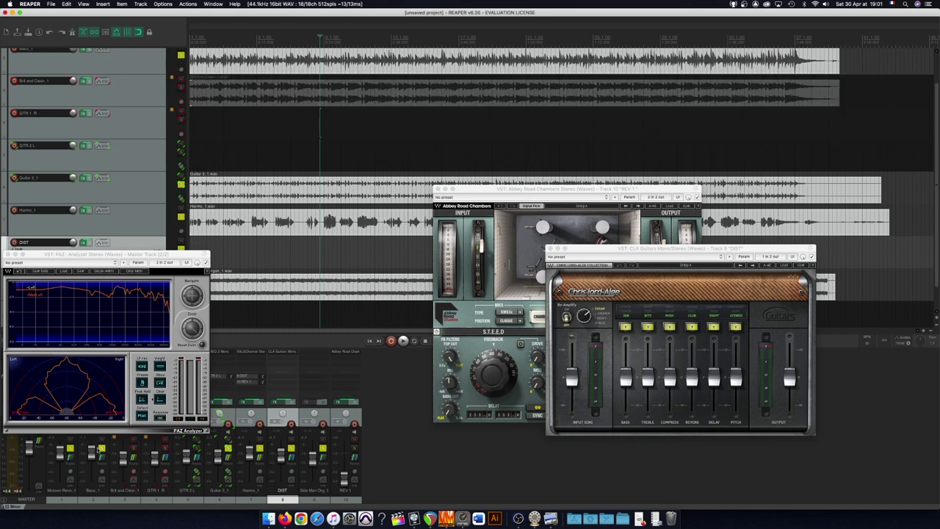
{"action": "left_click", "coordinate": [102, 448]}
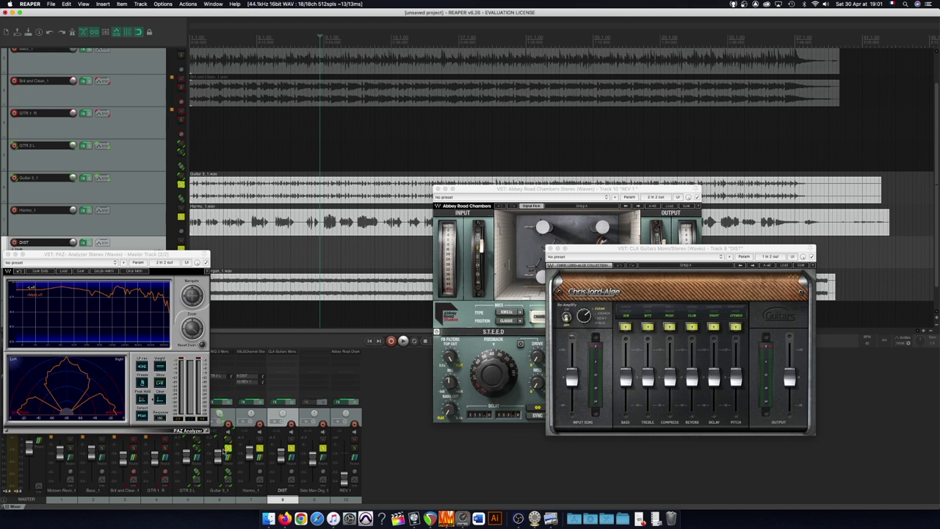
{"action": "left_click", "coordinate": [197, 448]}
{"action": "left_click", "coordinate": [292, 448]}
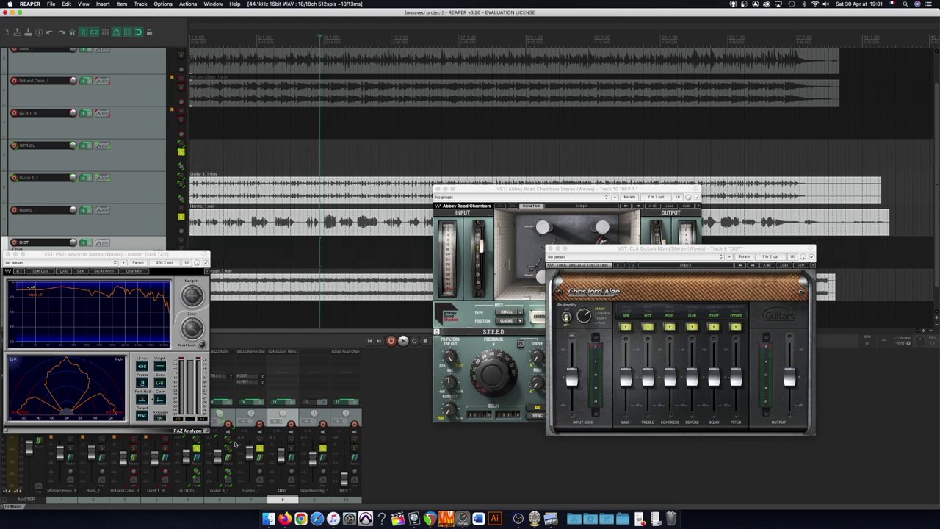
{"action": "left_click", "coordinate": [197, 448]}
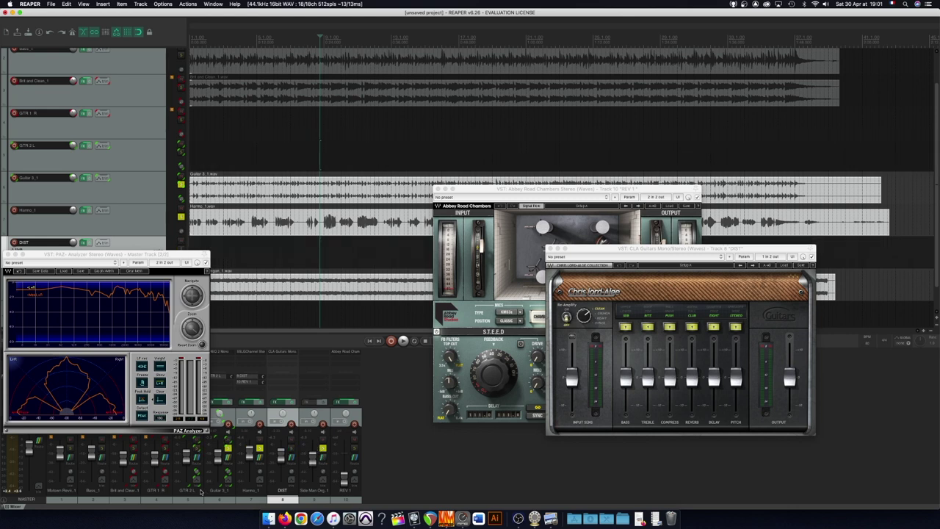
{"action": "left_click", "coordinate": [200, 491]}
{"action": "left_click", "coordinate": [210, 494], "text": "shift"}
{"action": "left_click", "coordinate": [229, 450]}
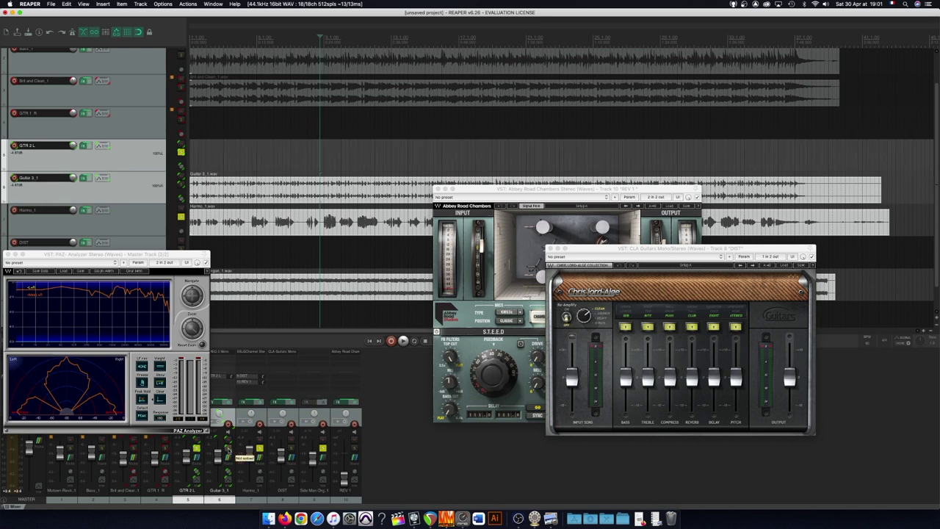
{"action": "left_click", "coordinate": [197, 448]}
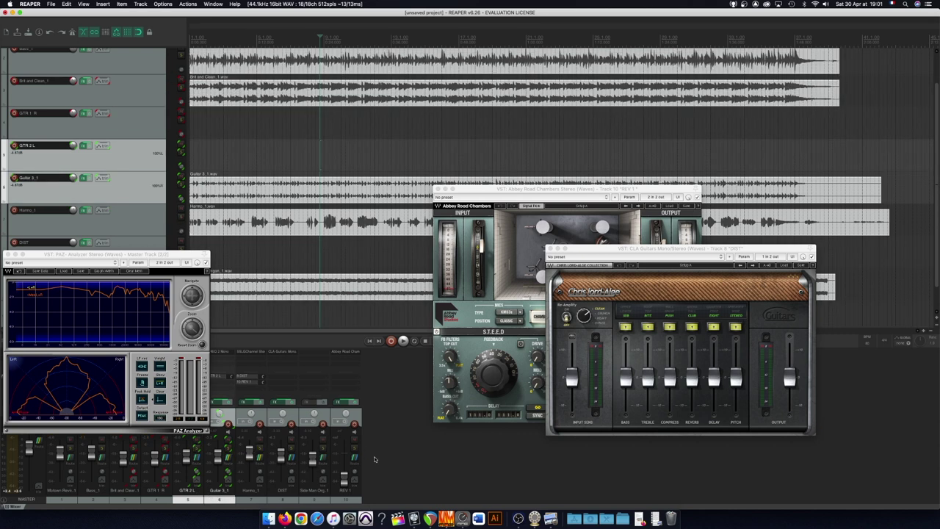
{"action": "left_click", "coordinate": [374, 459]}
Step: Solo the Harmo_1 and DIST tracks, play from an earlier point, and bring the DIST fader up from silence
{"action": "left_click", "coordinate": [259, 447]}
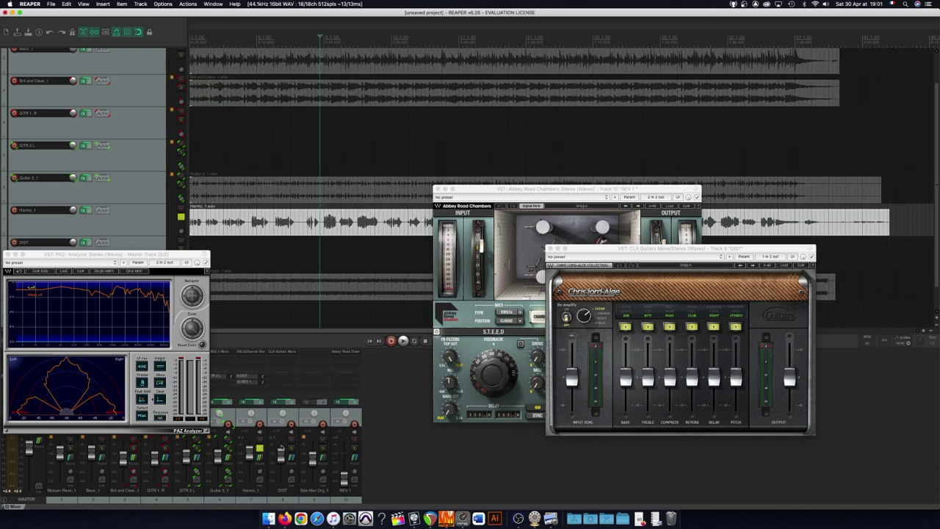
{"action": "left_click", "coordinate": [290, 448]}
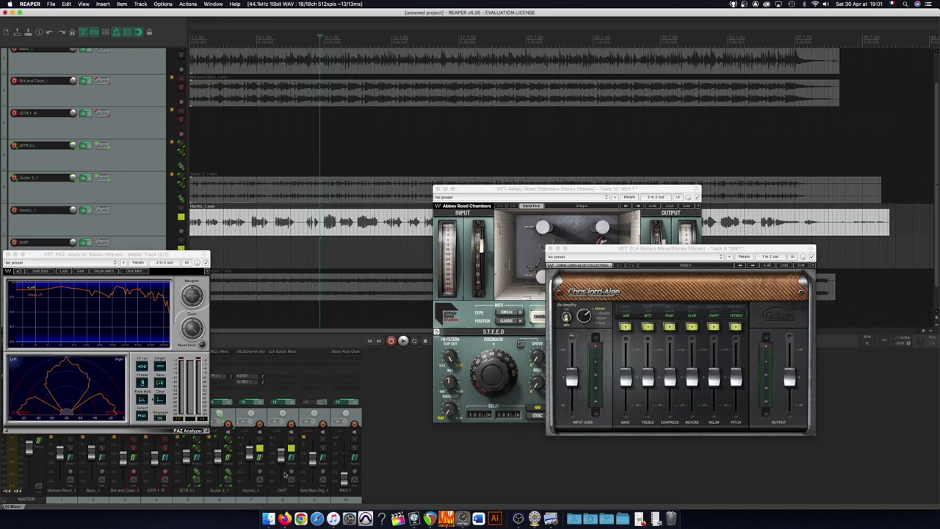
{"action": "left_click_drag", "start_coordinate": [281, 457], "coordinate": [284, 497]}
{"action": "left_click", "coordinate": [299, 40]}
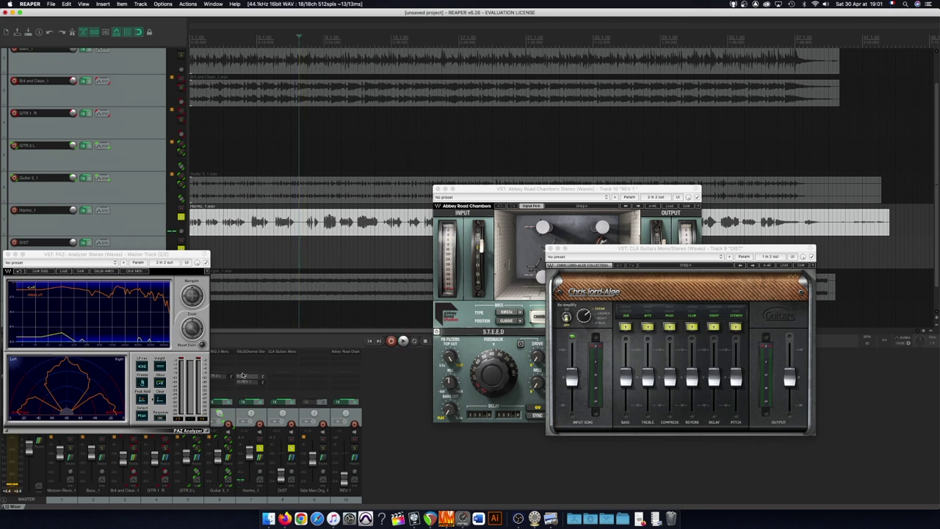
{"action": "key", "text": "space"}
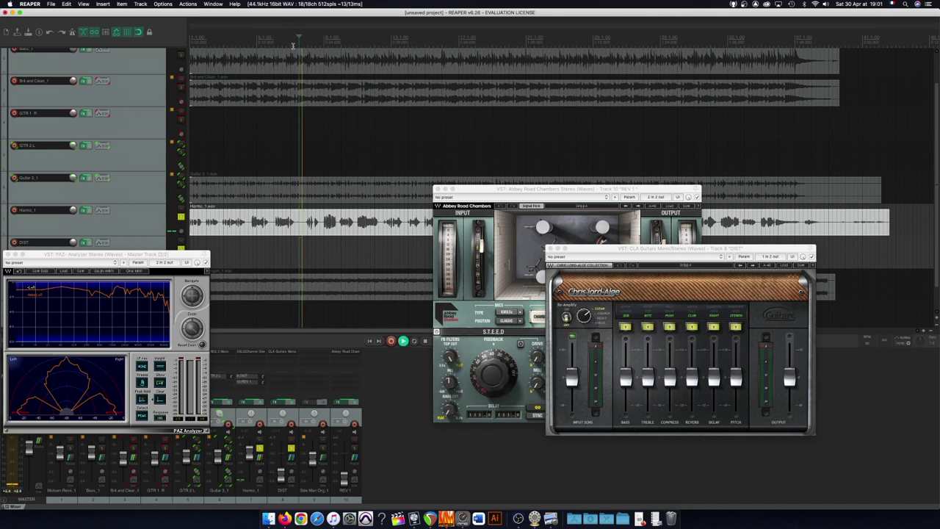
{"action": "left_click_drag", "start_coordinate": [280, 482], "coordinate": [280, 460]}
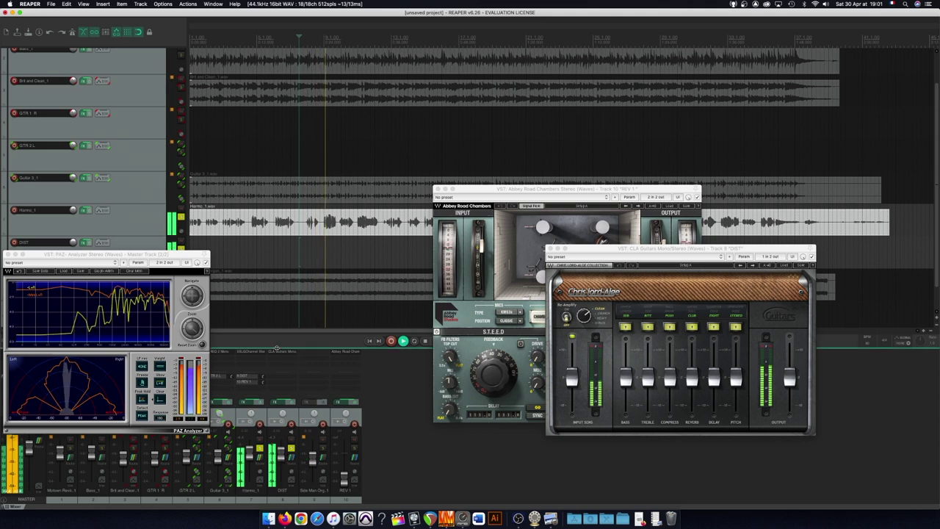
Step: Pull the Reverb and Delay faders down in the CLA Guitars plugin on DIST and move its window aside
{"action": "left_click", "coordinate": [281, 352]}
{"action": "left_click", "coordinate": [279, 352]}
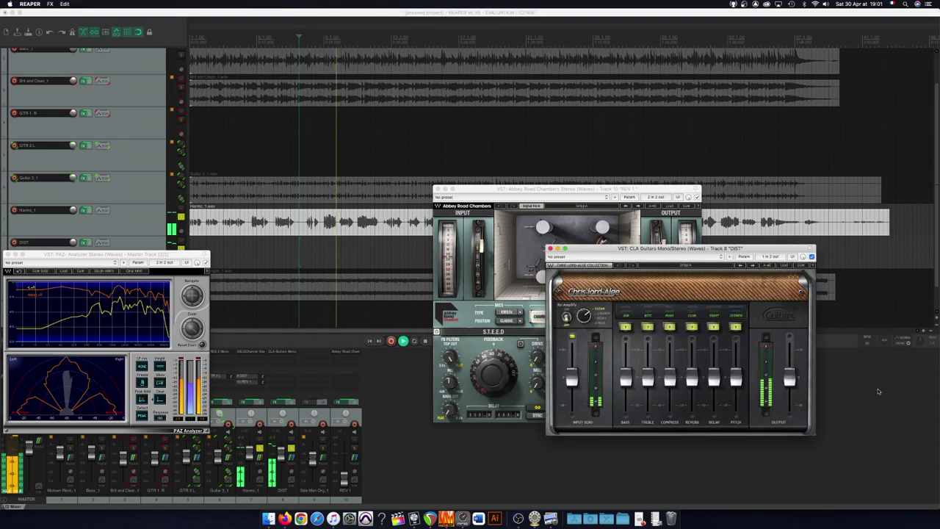
{"action": "left_click_drag", "start_coordinate": [692, 382], "coordinate": [714, 404]}
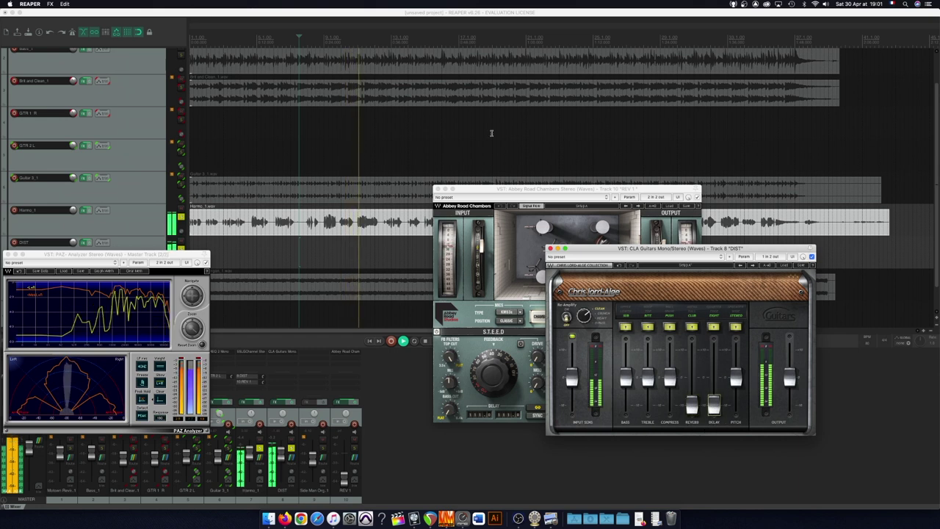
{"action": "left_click_drag", "start_coordinate": [646, 250], "coordinate": [440, 188]}
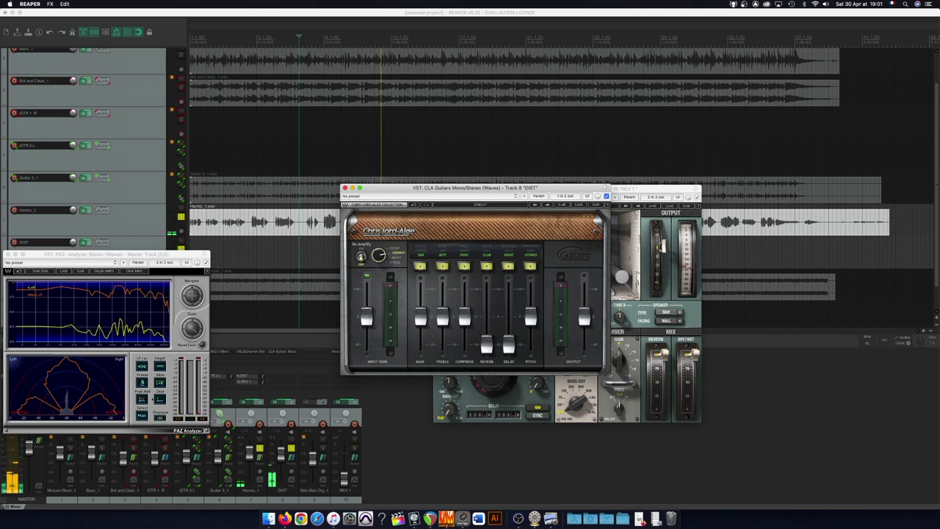
Step: In CLA Guitars, switch off Reverb and Delay, set the amp to Heavy, and raise Compress and Input Sens slightly
{"action": "left_click_drag", "start_coordinate": [464, 317], "coordinate": [465, 312]}
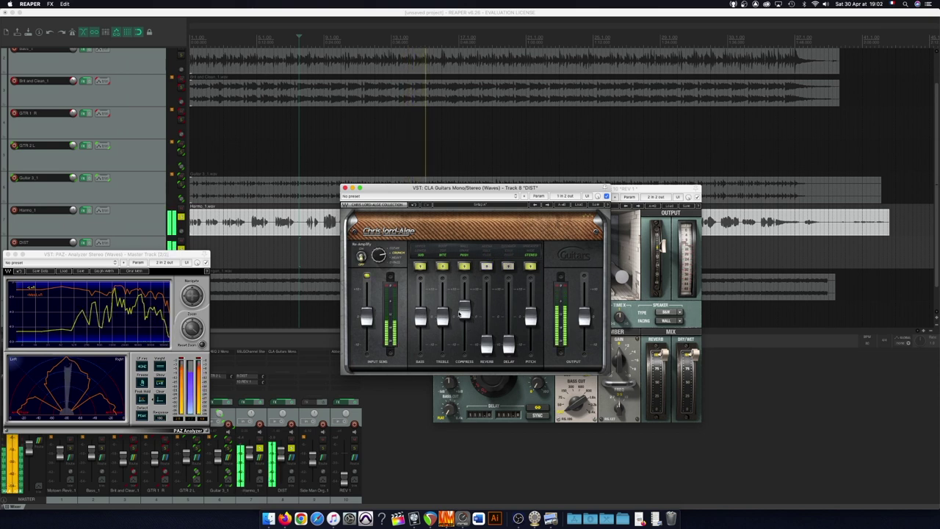
{"action": "left_click_drag", "start_coordinate": [465, 312], "coordinate": [464, 303]}
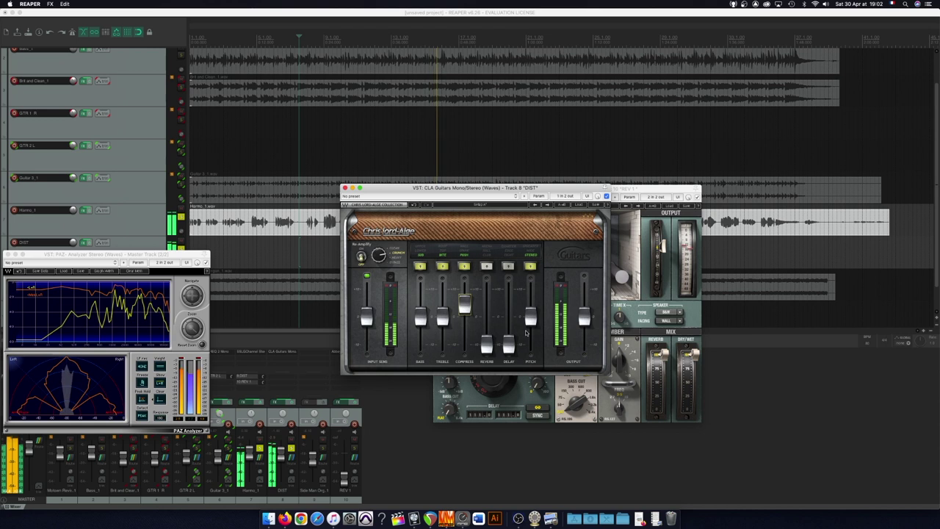
{"action": "left_click_drag", "start_coordinate": [366, 317], "coordinate": [367, 312]}
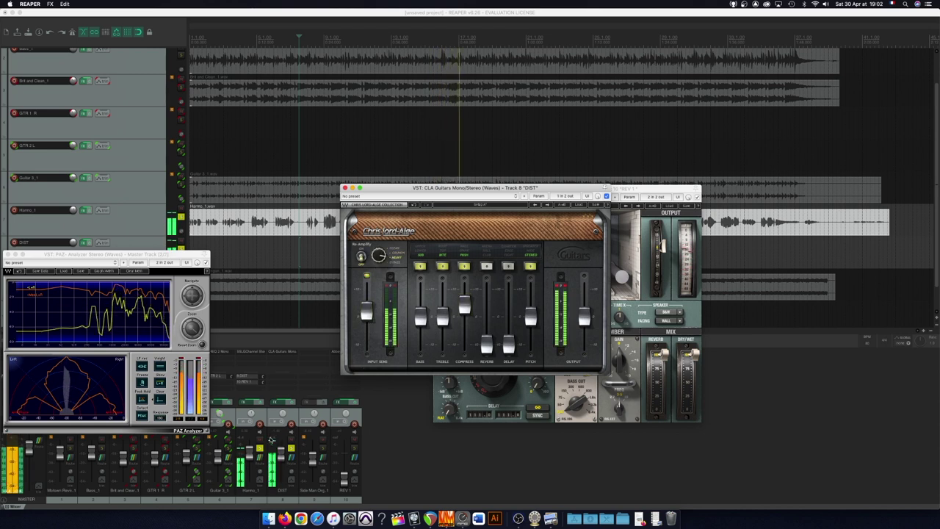
Step: Raise the DIST fader against a lower Harmo_1 fader, and reduce the CLA Guitars Treble slightly before stopping playback
{"action": "left_click", "coordinate": [280, 456]}
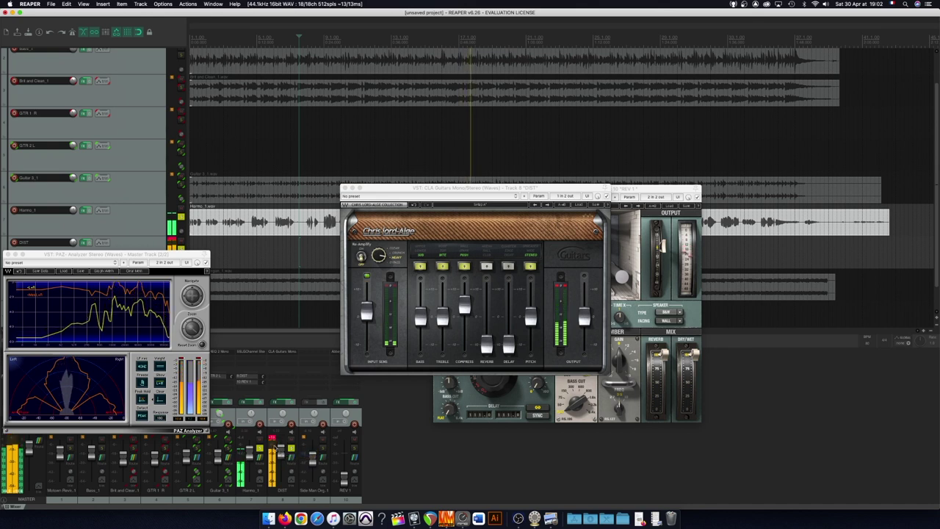
{"action": "mouse_move", "coordinate": [249, 452]}
{"action": "left_mouse_down"}
{"action": "mouse_move", "coordinate": [250, 469]}
{"action": "mouse_move", "coordinate": [251, 460]}
{"action": "left_mouse_up"}
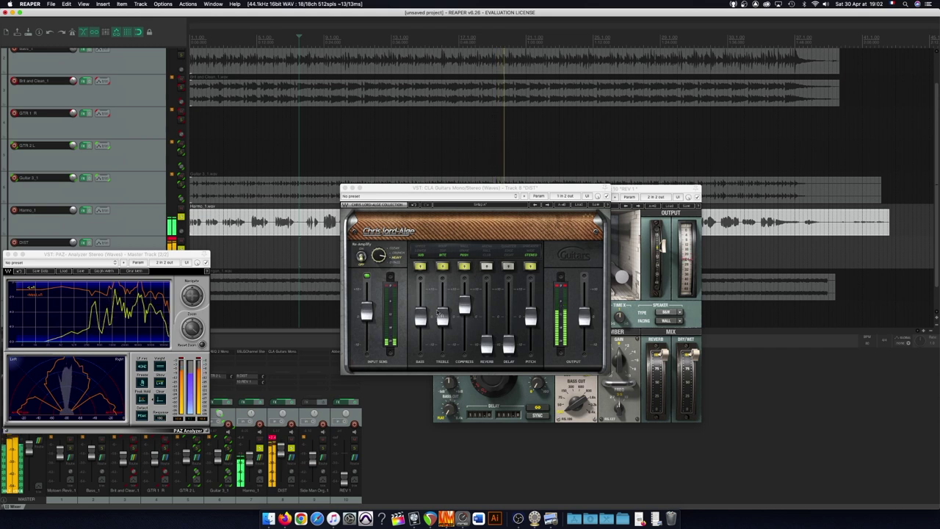
{"action": "left_click", "coordinate": [443, 316]}
{"action": "mouse_move", "coordinate": [443, 316]}
{"action": "left_mouse_down"}
{"action": "mouse_move", "coordinate": [443, 294]}
{"action": "mouse_move", "coordinate": [442, 343]}
{"action": "mouse_move", "coordinate": [443, 317]}
{"action": "left_mouse_up"}
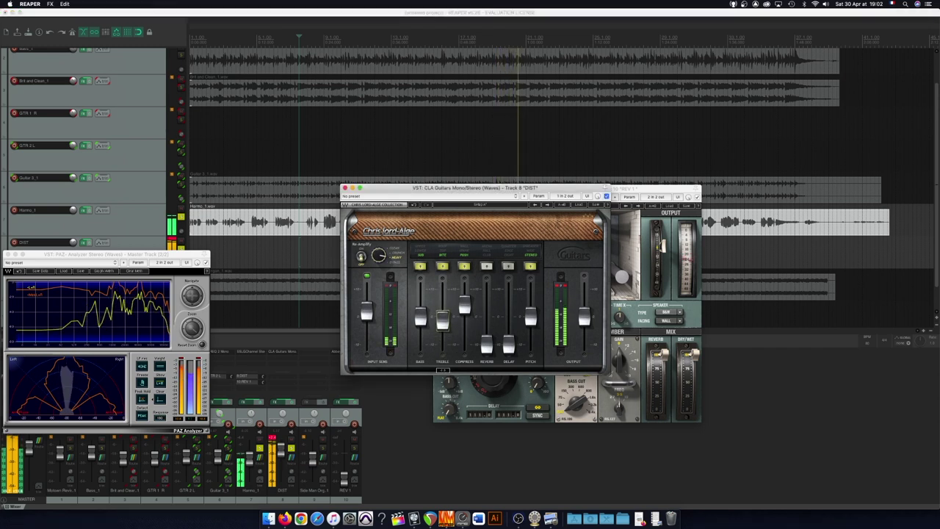
{"action": "left_click", "coordinate": [271, 440]}
{"action": "key", "text": "space"}
Step: Check the fader mode options of the Harmo_1 send to REV 1 and close the send controls
{"action": "right_click", "coordinate": [248, 381]}
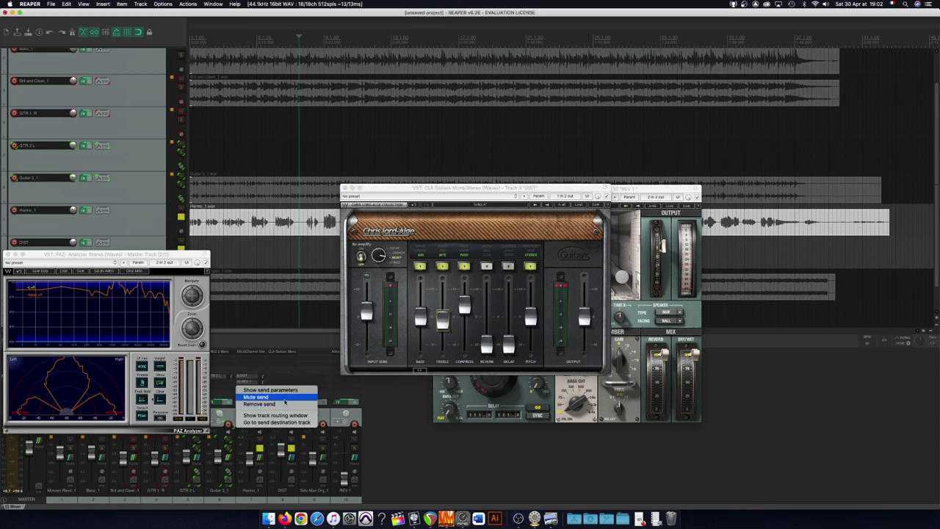
{"action": "left_click", "coordinate": [244, 387]}
{"action": "left_click", "coordinate": [240, 382]}
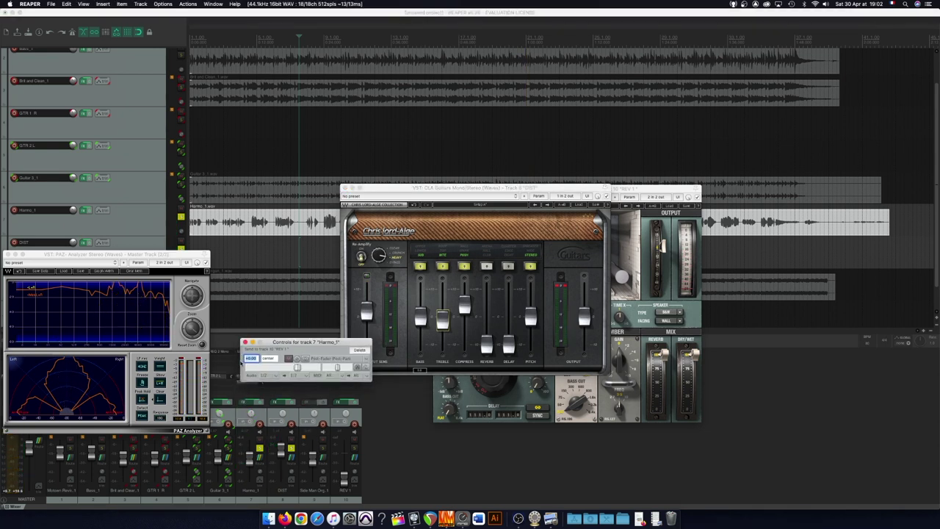
{"action": "left_click", "coordinate": [332, 359]}
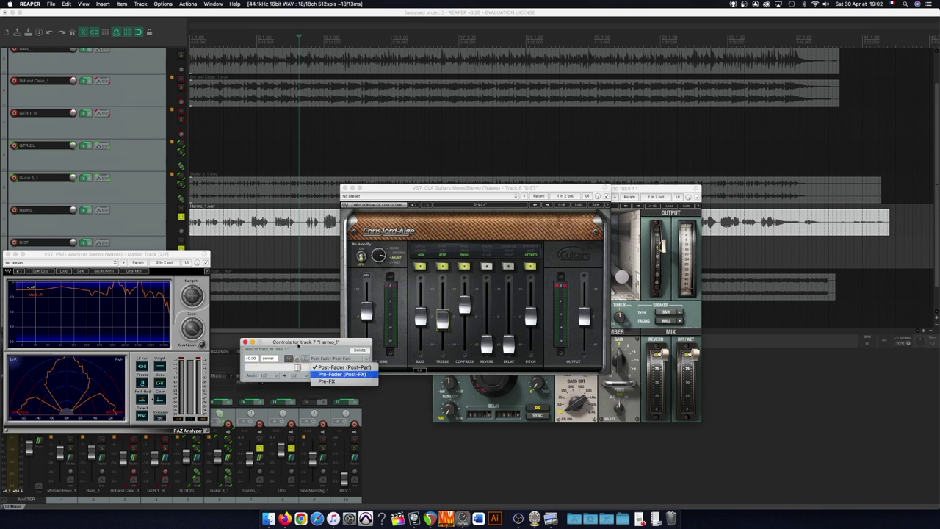
{"action": "left_click", "coordinate": [309, 355]}
{"action": "left_click", "coordinate": [245, 342]}
Step: With only DIST soloed in playback, turn on Re-Amplify with Crunch in CLA Guitars, switch off Pitch, and raise Treble
{"action": "key", "text": "space"}
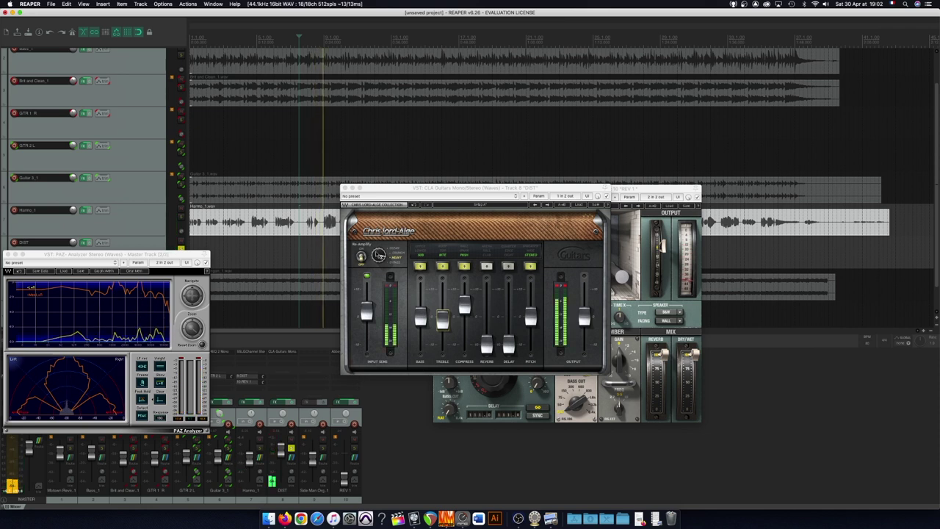
{"action": "left_click", "coordinate": [361, 255]}
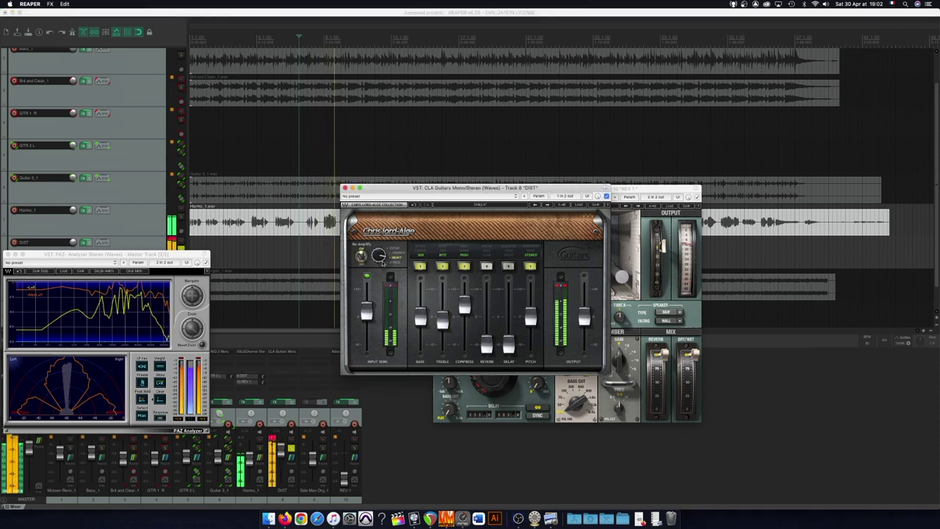
{"action": "left_click", "coordinate": [271, 438]}
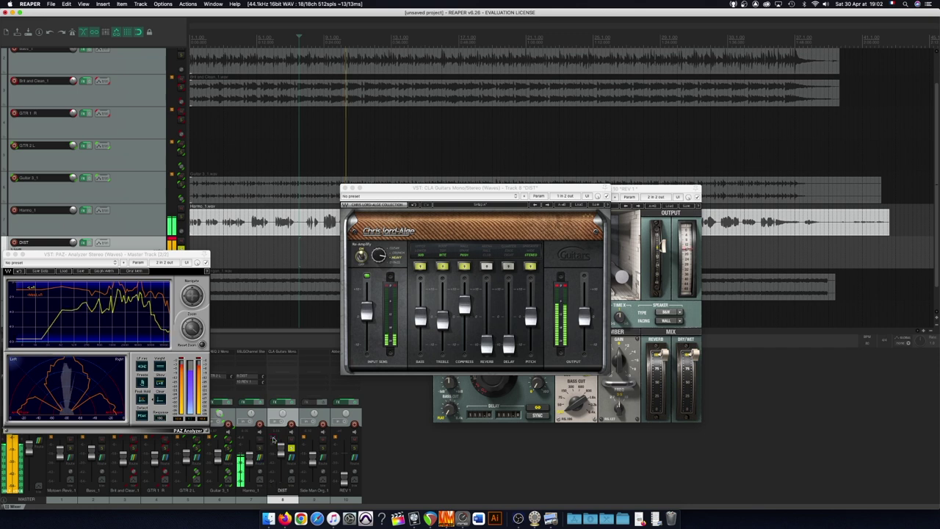
{"action": "left_click", "coordinate": [373, 260]}
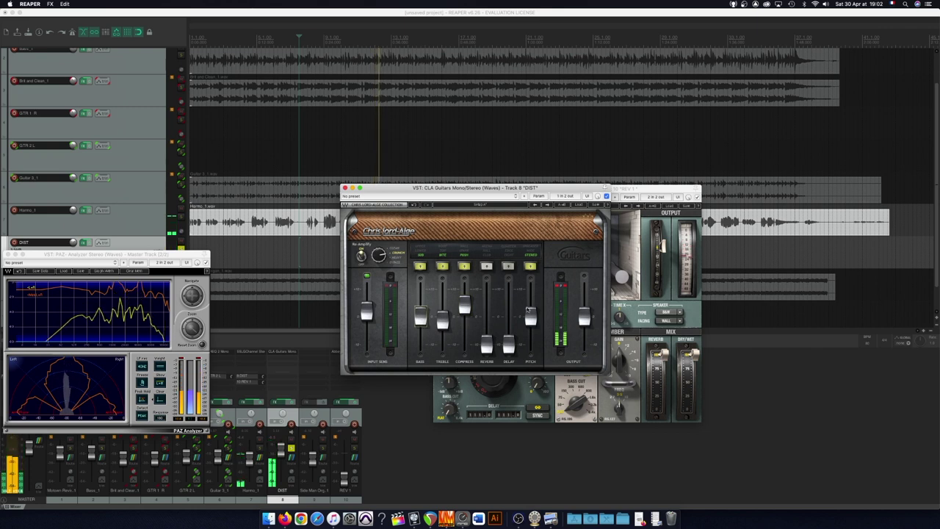
{"action": "left_click", "coordinate": [531, 265]}
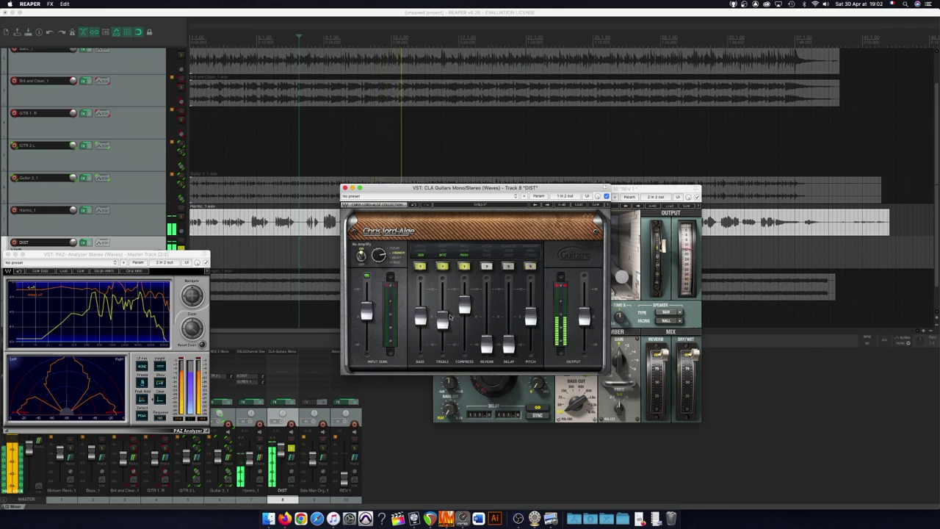
{"action": "left_click_drag", "start_coordinate": [442, 321], "coordinate": [442, 312]}
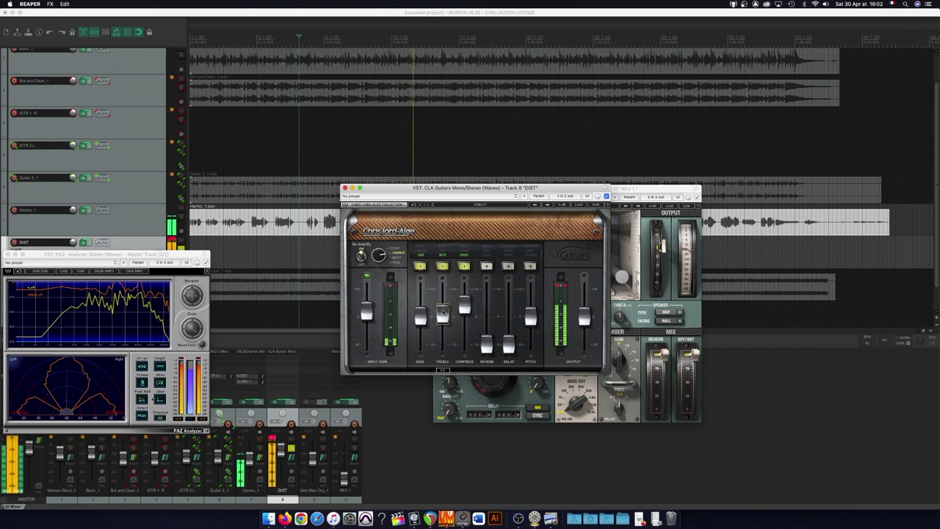
Step: Solo Harmo_1 alongside DIST, blend the DIST fader back in from silence, and close the CLA Guitars window
{"action": "left_click", "coordinate": [259, 448]}
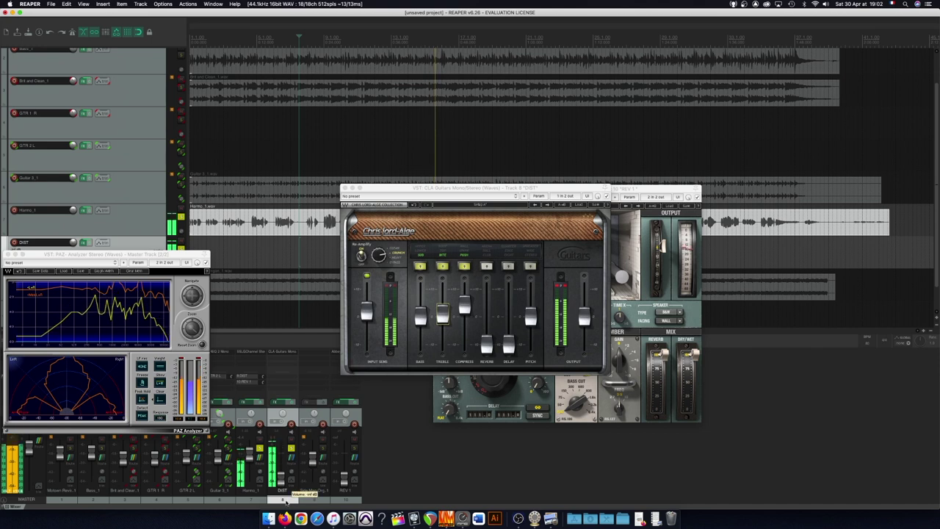
{"action": "left_click_drag", "start_coordinate": [280, 476], "coordinate": [283, 463]}
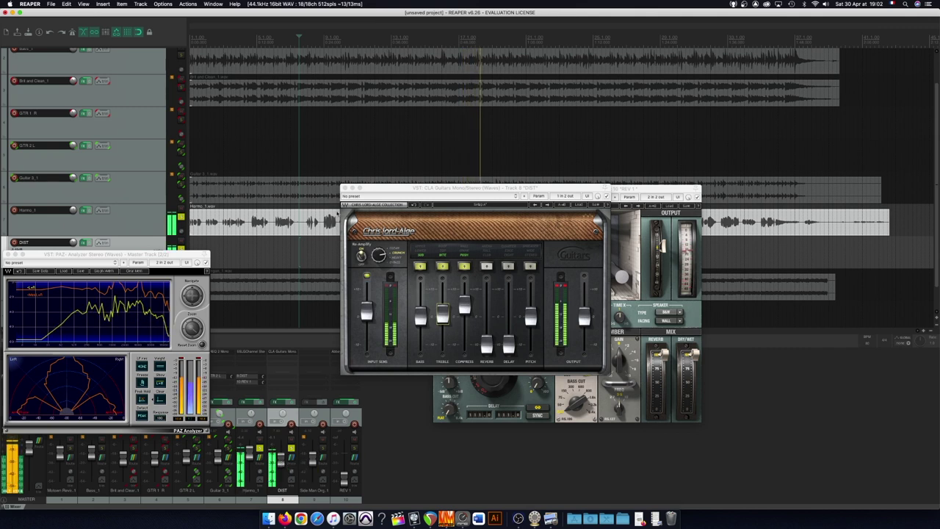
{"action": "left_click", "coordinate": [346, 188]}
{"action": "key", "text": "space"}
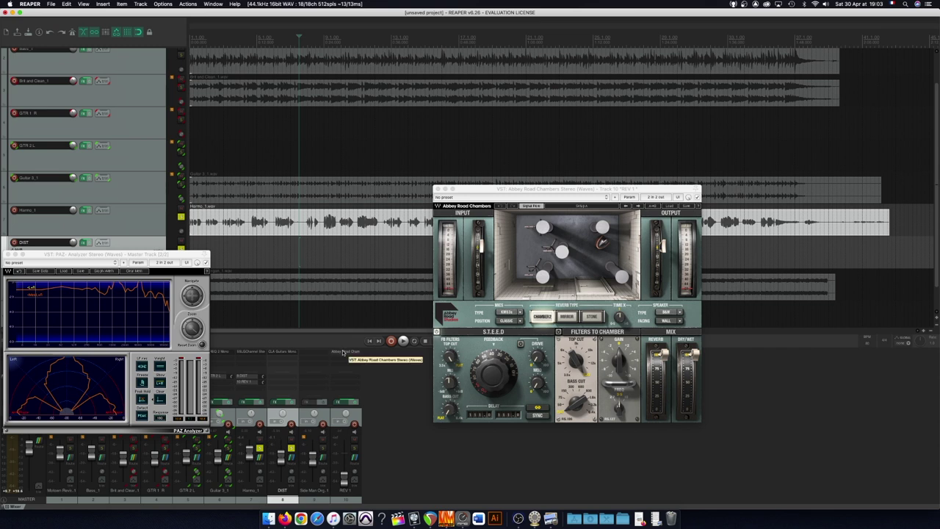
Step: Play the song, clear the solos to hear the full mix, and raise the REV 1 fader
{"action": "key", "text": "space"}
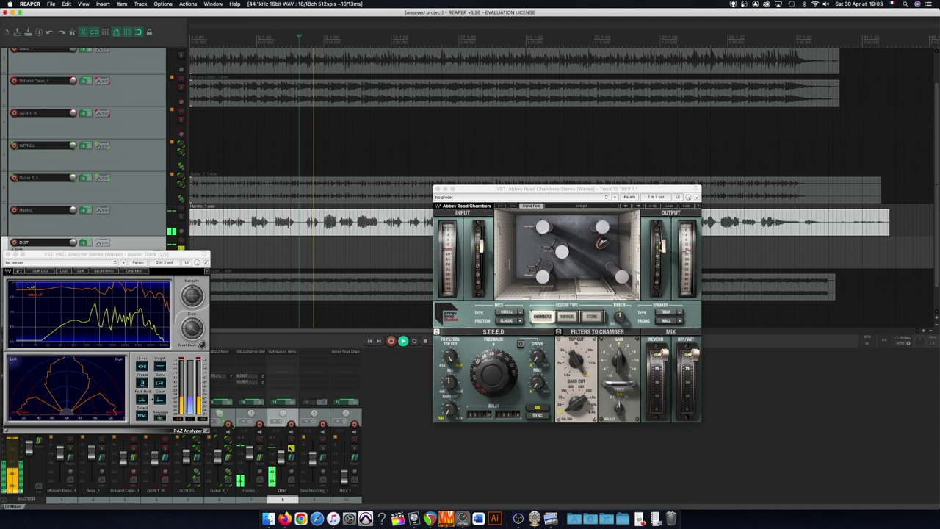
{"action": "left_click", "coordinate": [259, 448]}
{"action": "left_click_drag", "start_coordinate": [344, 482], "coordinate": [341, 463]}
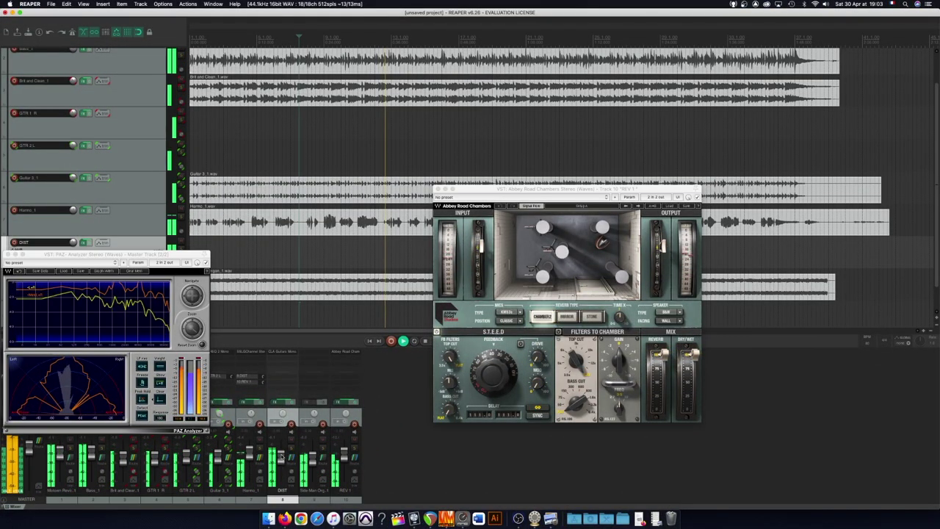
Step: Pull the Harmo_1 fader down and set its send to DIST to Pre-Fader (Post-FX) during playback
{"action": "left_click_drag", "start_coordinate": [251, 455], "coordinate": [249, 489]}
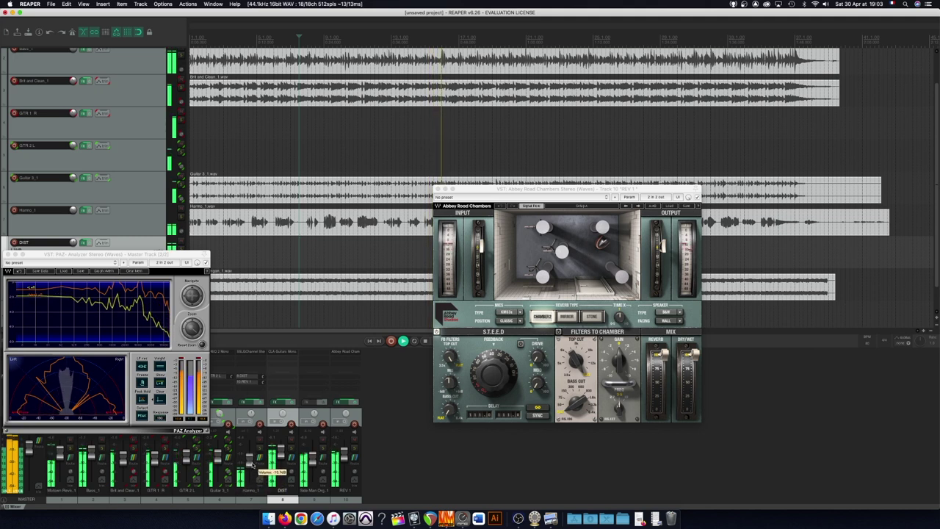
{"action": "right_click", "coordinate": [263, 378]}
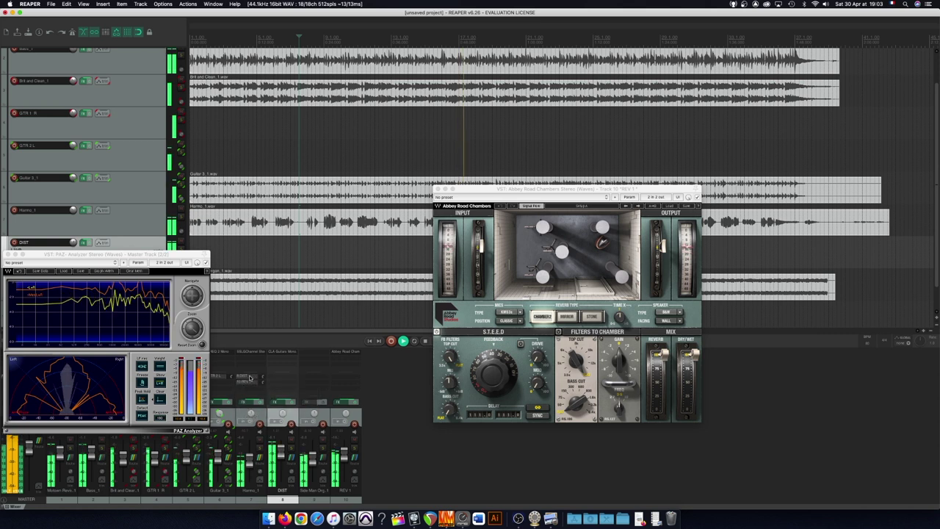
{"action": "left_click", "coordinate": [266, 384]}
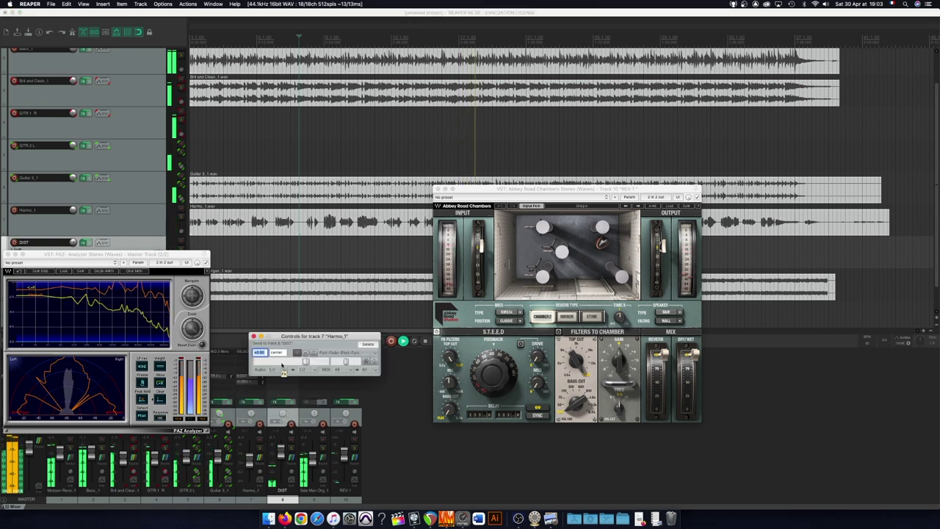
{"action": "left_click", "coordinate": [333, 351]}
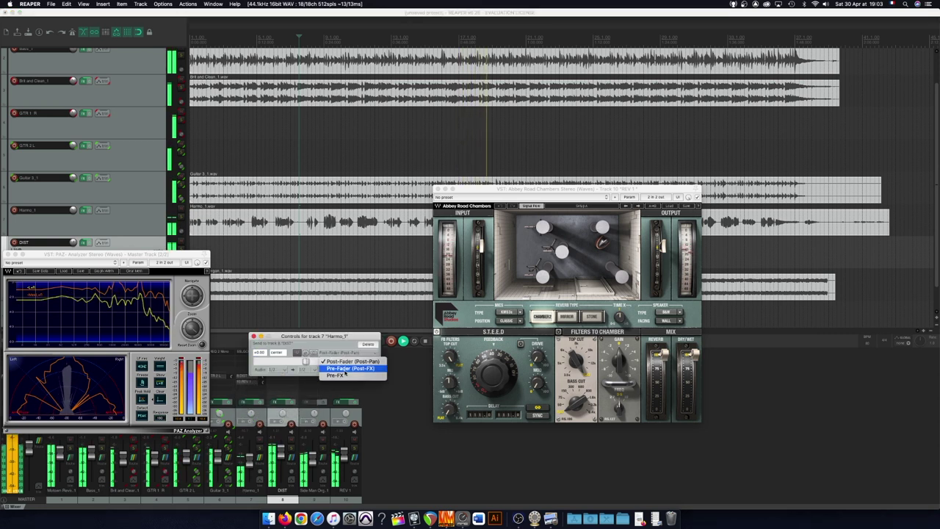
{"action": "left_click", "coordinate": [345, 371]}
Step: Lower the DIST fader and the Compress amount in its CLA Guitars plugin, and bring the Harmo_1 fader back up
{"action": "left_click_drag", "start_coordinate": [282, 453], "coordinate": [282, 465]}
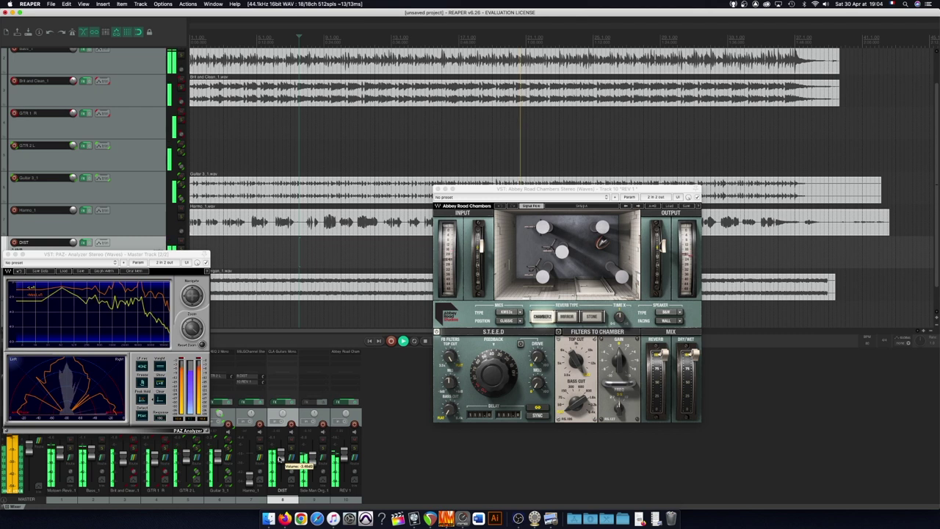
{"action": "left_click", "coordinate": [283, 352]}
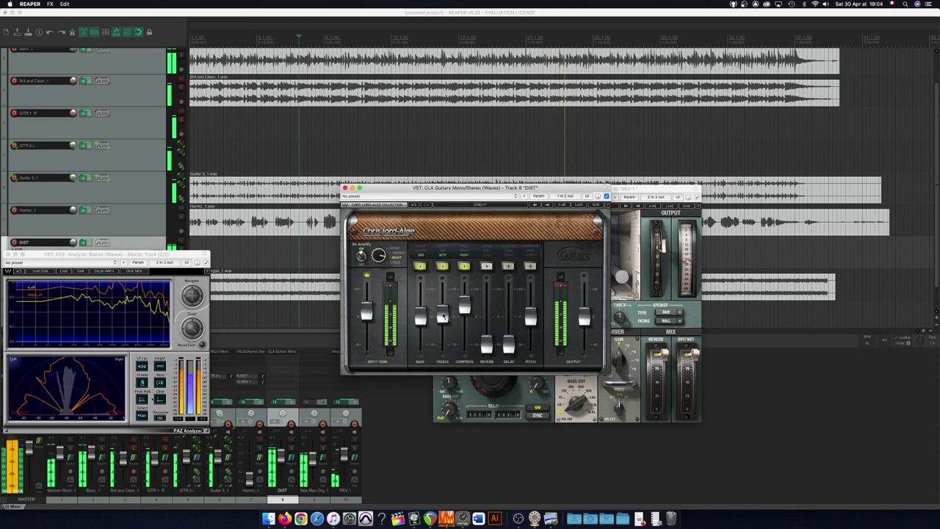
{"action": "mouse_move", "coordinate": [466, 311]}
{"action": "left_mouse_down"}
{"action": "mouse_move", "coordinate": [464, 350]}
{"action": "mouse_move", "coordinate": [464, 328]}
{"action": "left_mouse_up"}
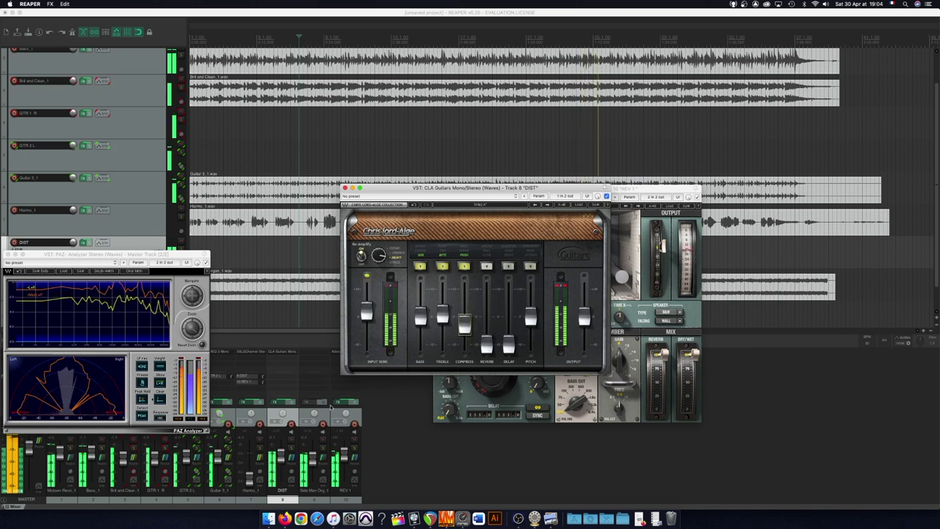
{"action": "left_click_drag", "start_coordinate": [256, 476], "coordinate": [253, 456]}
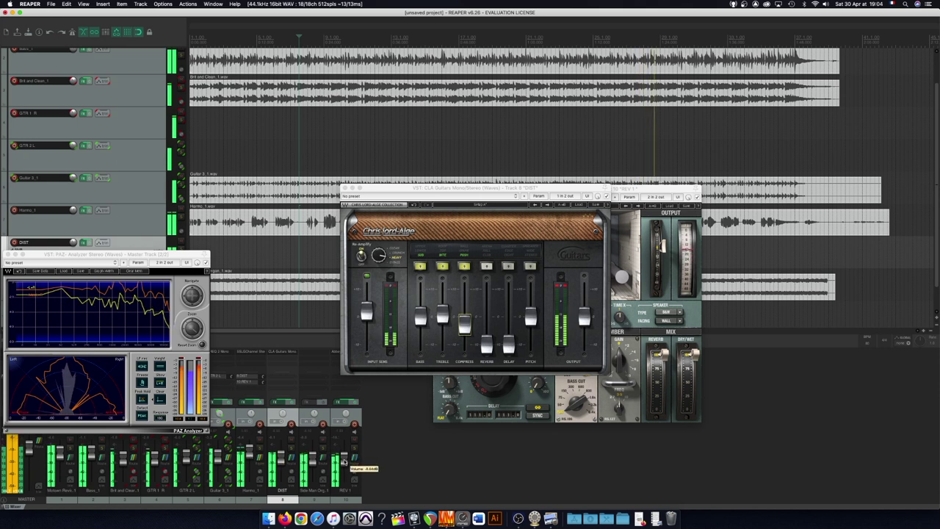
Step: Move the PAZ Analyzer out of the mixer's way and show the master track's Goniometer above the mixer
{"action": "left_click_drag", "start_coordinate": [37, 255], "coordinate": [630, 285]}
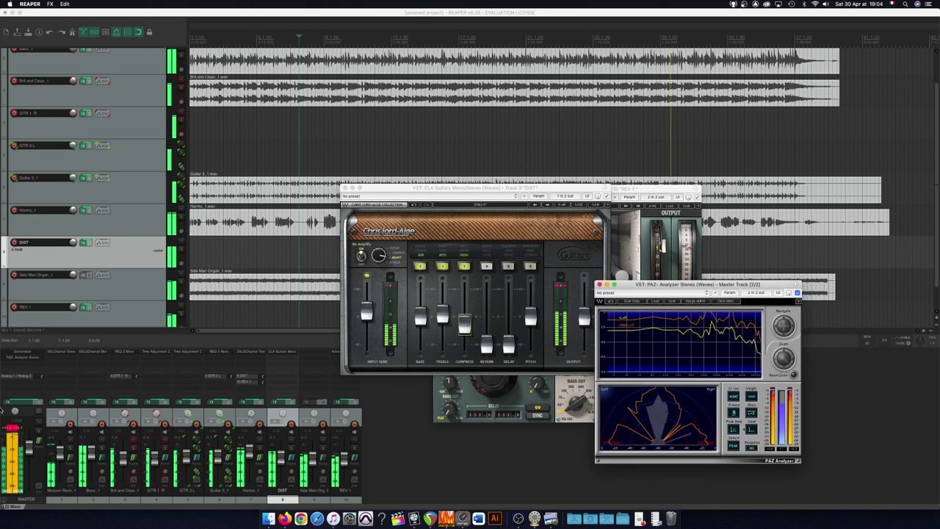
{"action": "left_click", "coordinate": [23, 352]}
{"action": "left_click_drag", "start_coordinate": [531, 192], "coordinate": [274, 126]}
Step: Fine-tune the REV 1 fader in the full mix and briefly solo REV 1 to check the harmonica reverb
{"action": "left_click", "coordinate": [343, 460]}
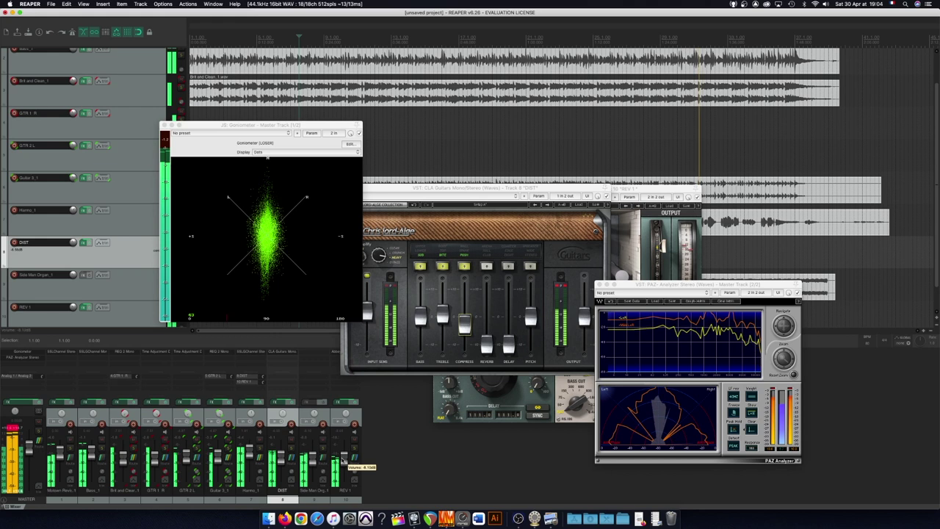
{"action": "left_click", "coordinate": [12, 428]}
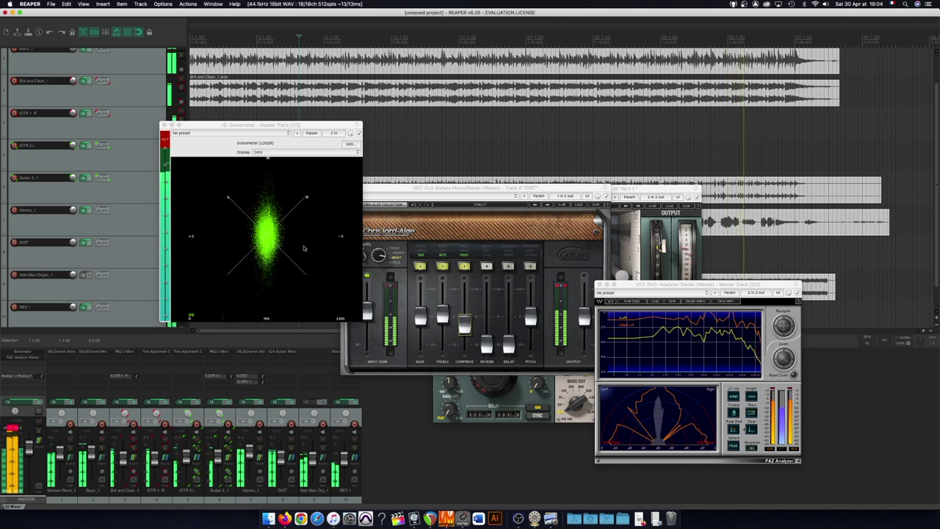
{"action": "left_click", "coordinate": [353, 447]}
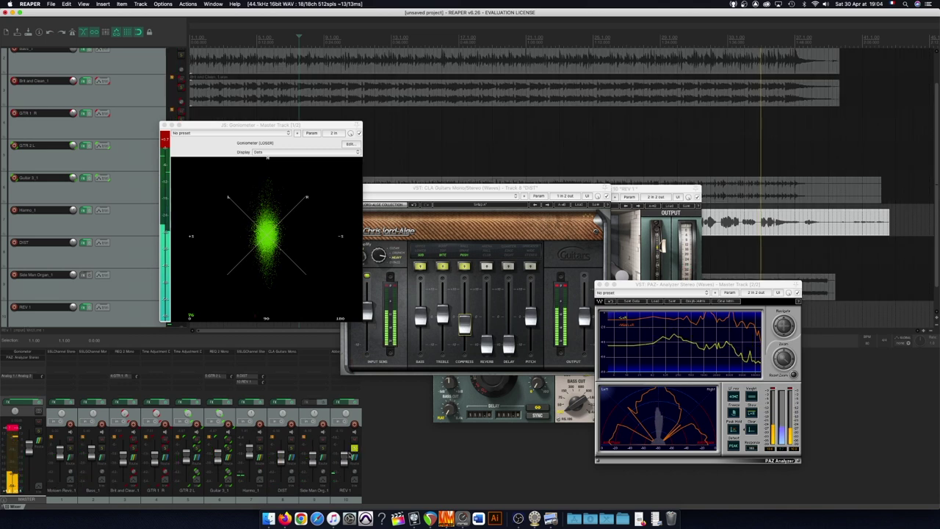
{"action": "left_click", "coordinate": [352, 448]}
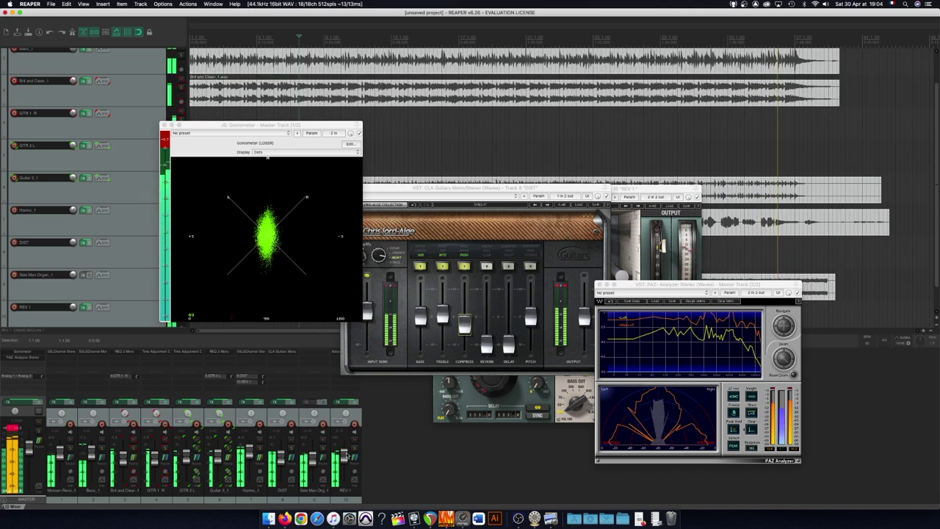